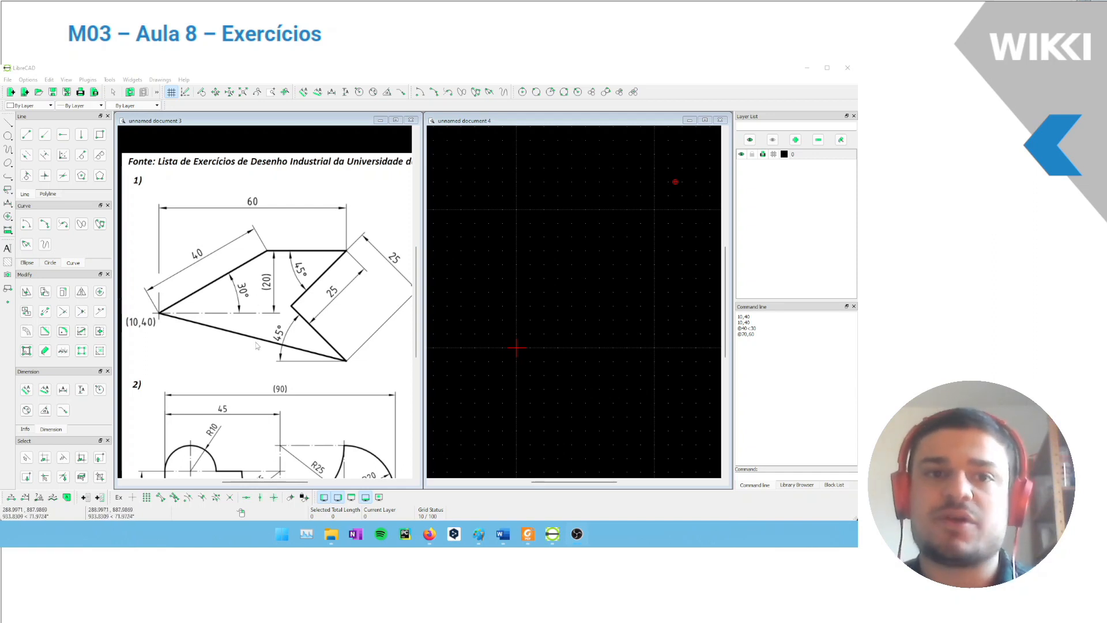
# Examine the dimensions of exercise 1 on the reference sheet, along with the figure of exercise 2 below it.
pyautogui.scroll(-1, 261, 345)
pyautogui.moveTo(267, 391)
pyautogui.mouseDown(button='middle')
pyautogui.moveTo(249, 349)
pyautogui.moveTo(263, 293)
pyautogui.mouseUp(button='middle')
pyautogui.scroll(-1, 248, 340)
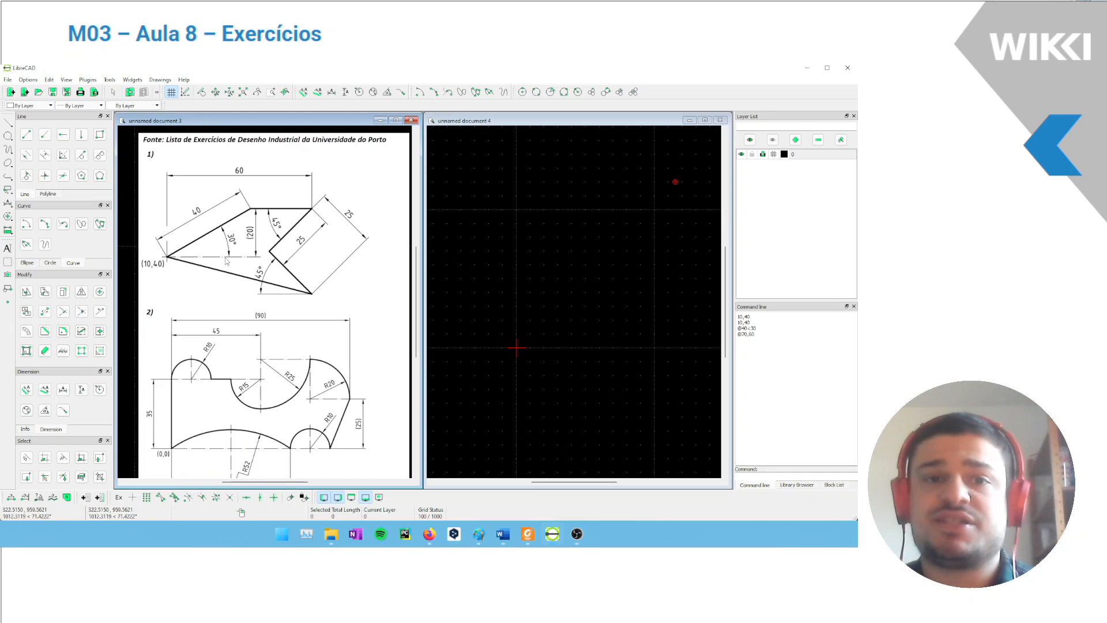
pyautogui.moveTo(336, 263)
pyautogui.mouseDown(button='middle')
pyautogui.moveTo(353, 336)
pyautogui.moveTo(387, 324)
pyautogui.moveTo(377, 324)
pyautogui.mouseUp(button='middle')
pyautogui.scroll(1, 351, 337)
pyautogui.scroll(1, 327, 343)
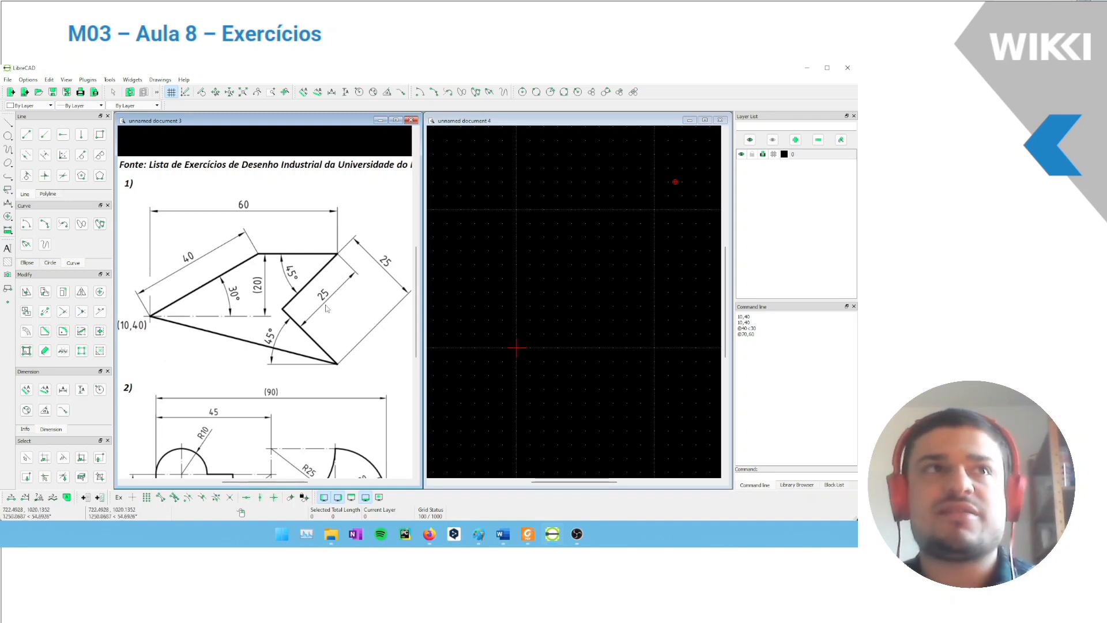
pyautogui.click(26, 135)
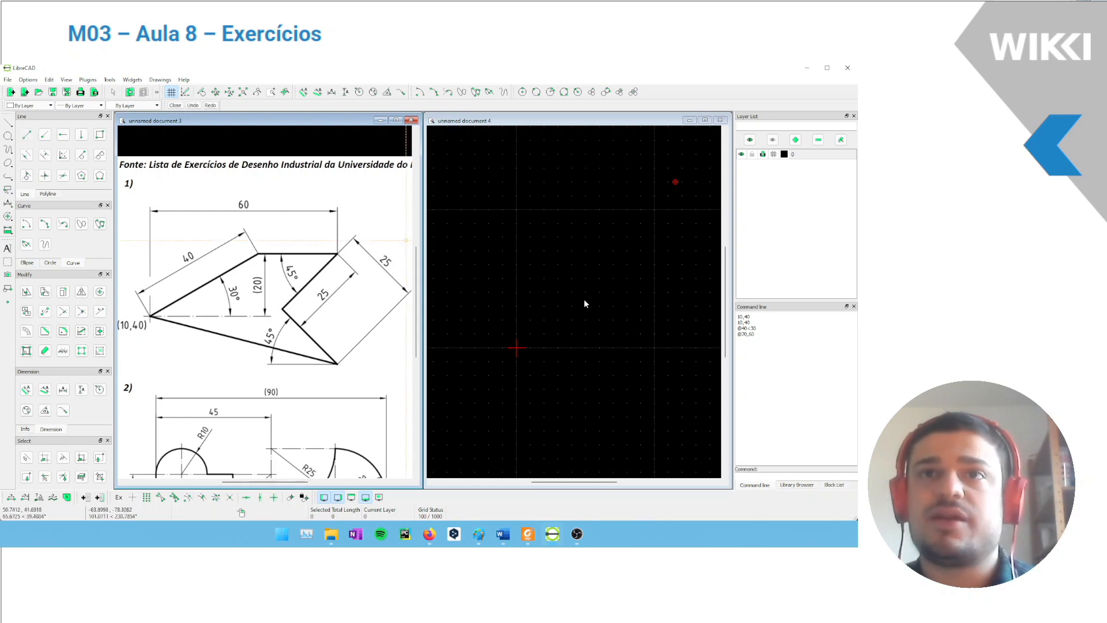
pyautogui.moveTo(560, 310); pyautogui.dragTo(556, 239)
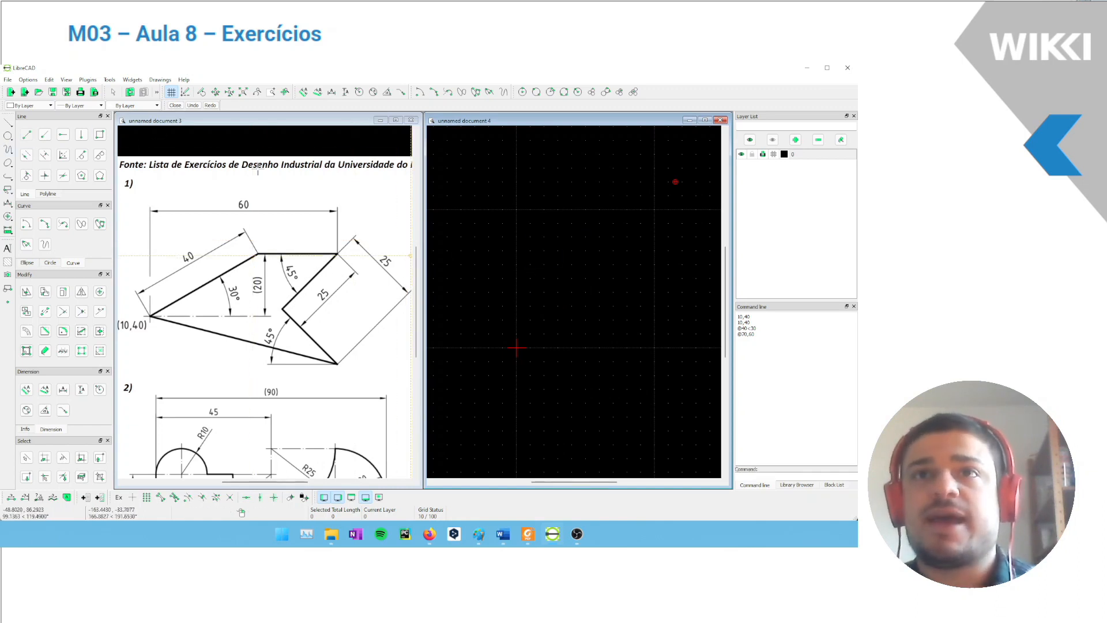
pyautogui.click(208, 144)
pyautogui.click(26, 134)
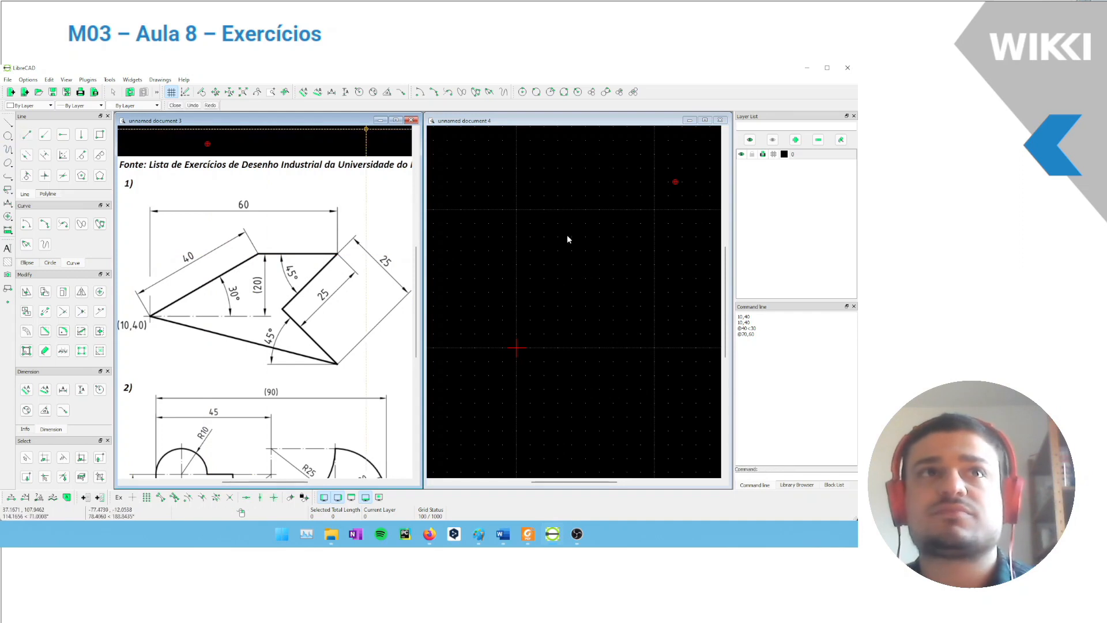
pyautogui.click(629, 283)
pyautogui.moveTo(548, 249); pyautogui.dragTo(501, 335)
pyautogui.write('line')
pyautogui.press('Return')
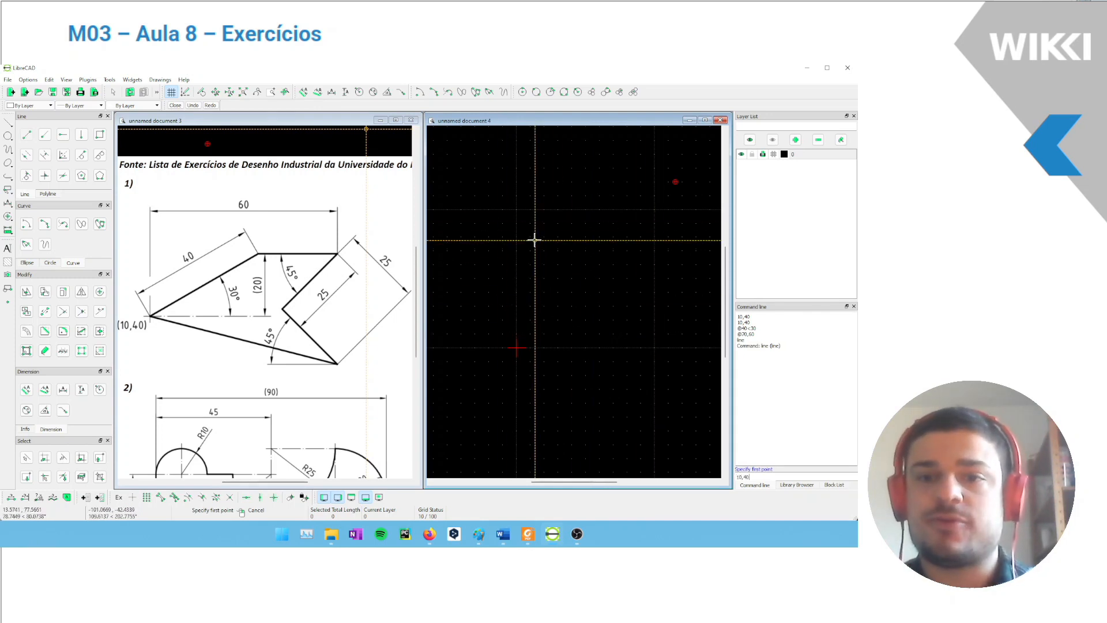
pyautogui.press('Return')
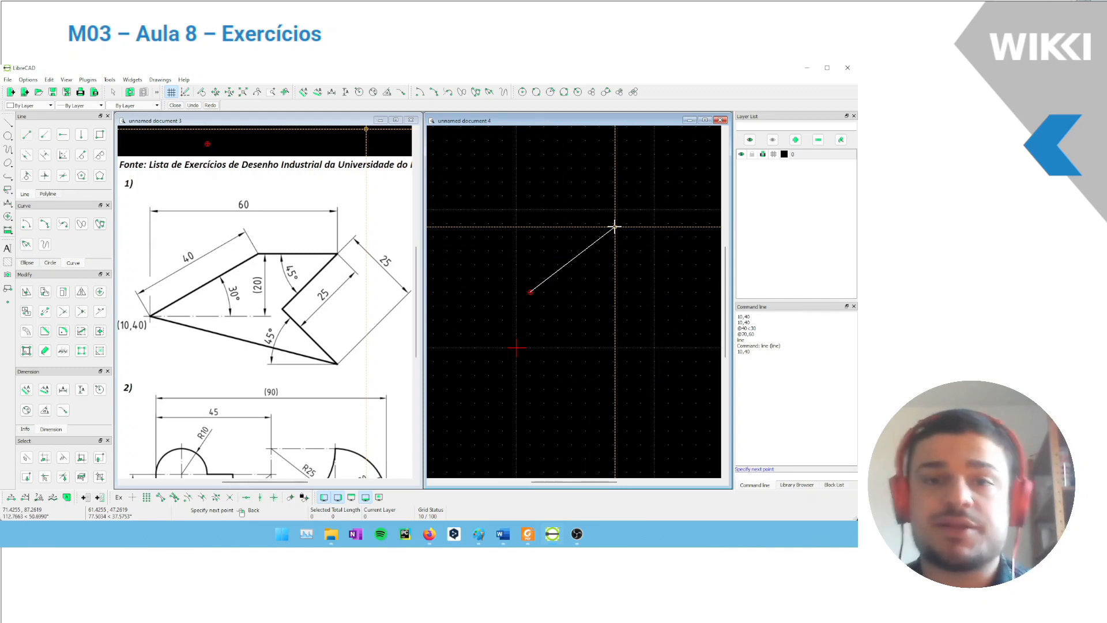
pyautogui.write('@40<30')
pyautogui.press('Return')
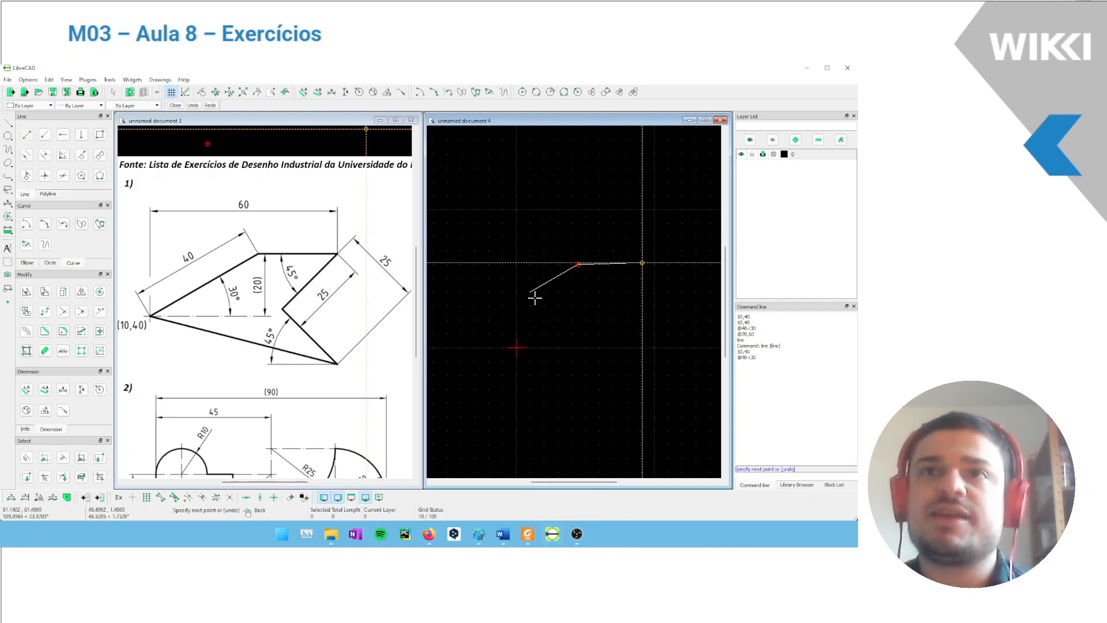
# Draw the horizontal upper edge from the end of the sloping edge to 70,60 and end the line.
pyautogui.scroll(2, 591, 282)
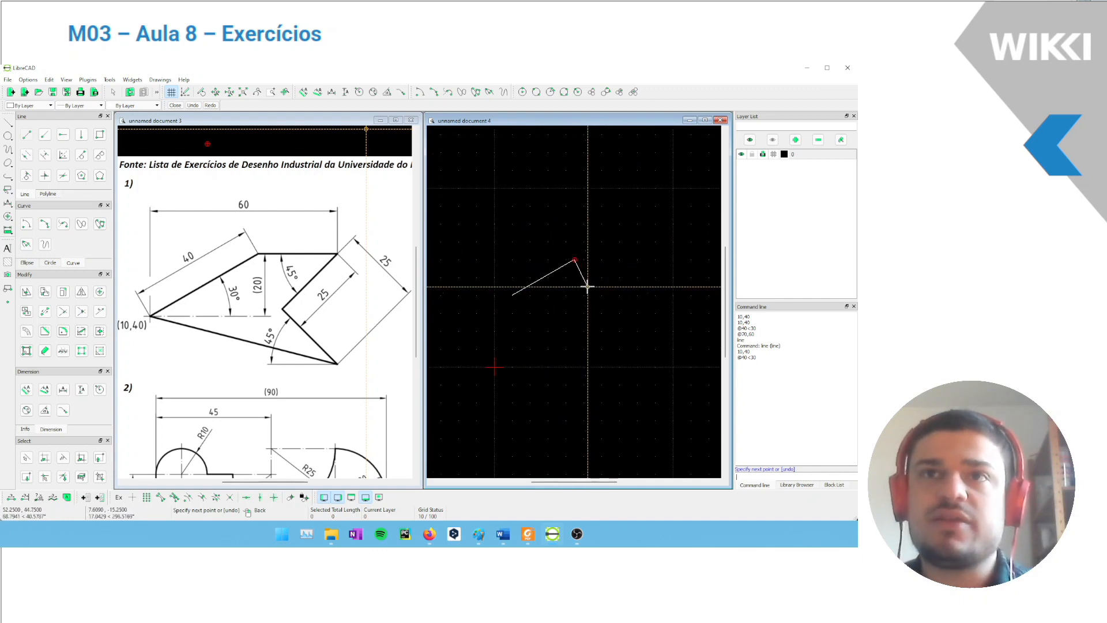
pyautogui.rightClick(574, 243)
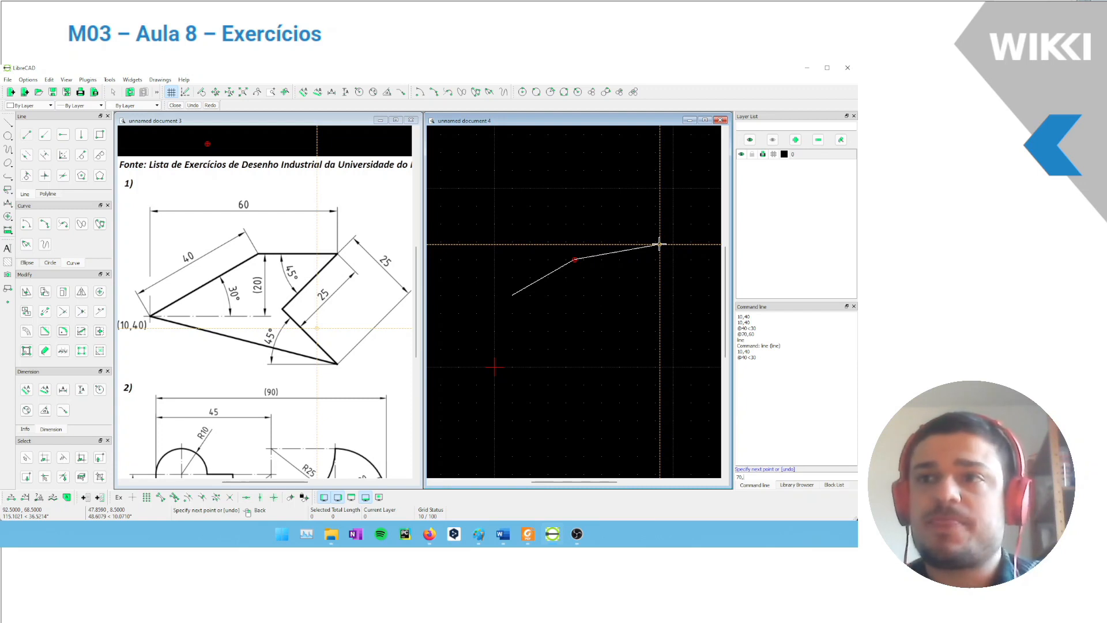
pyautogui.press('Return')
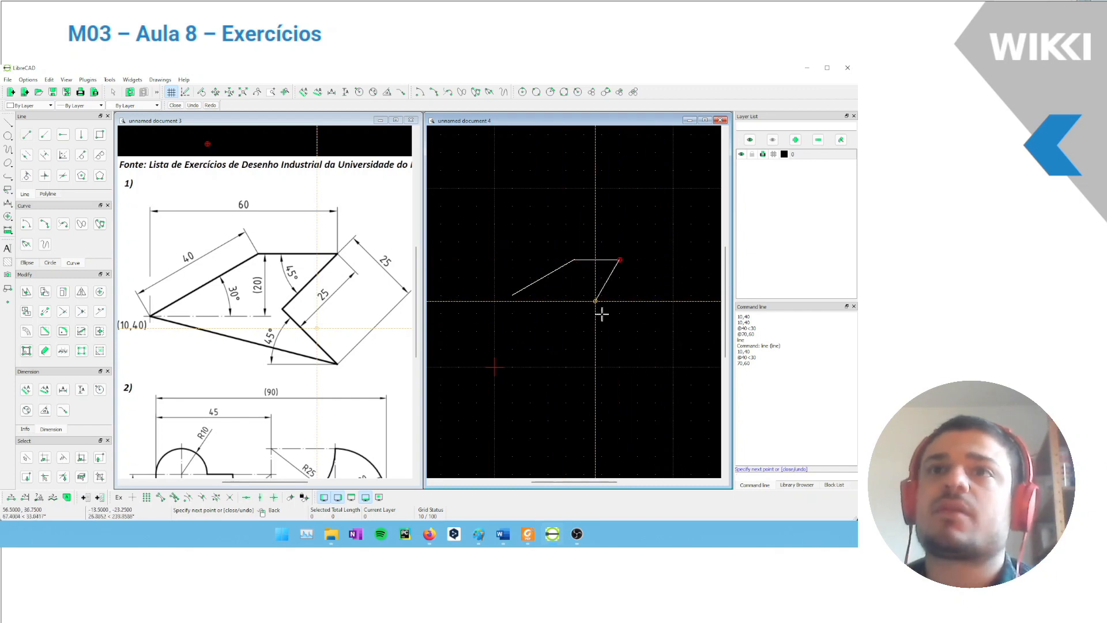
pyautogui.rightClick(432, 310)
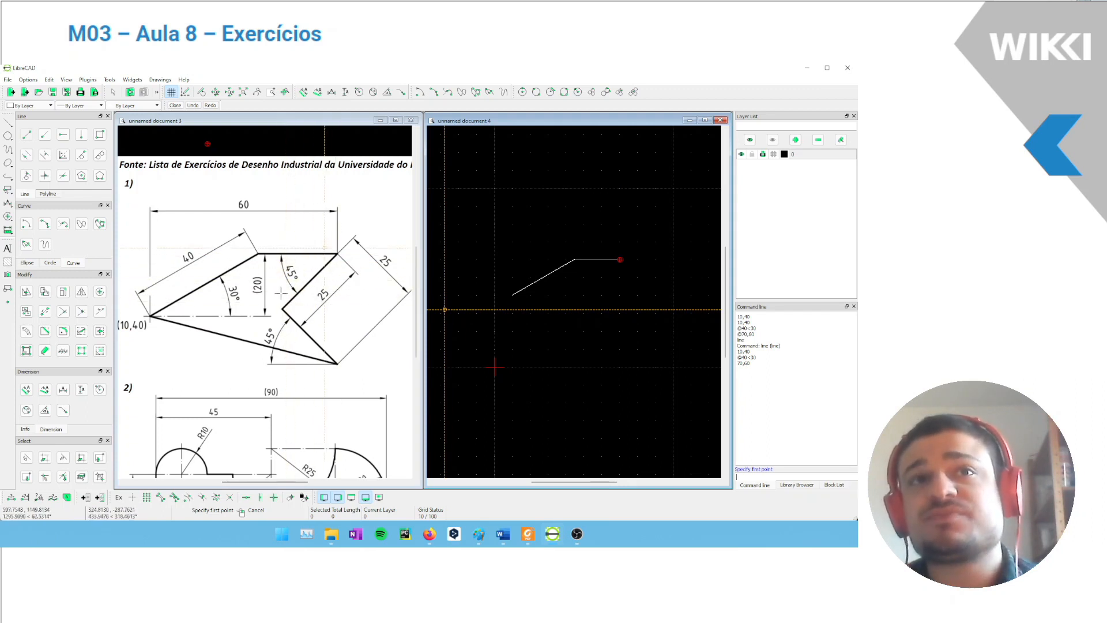
pyautogui.click(620, 260)
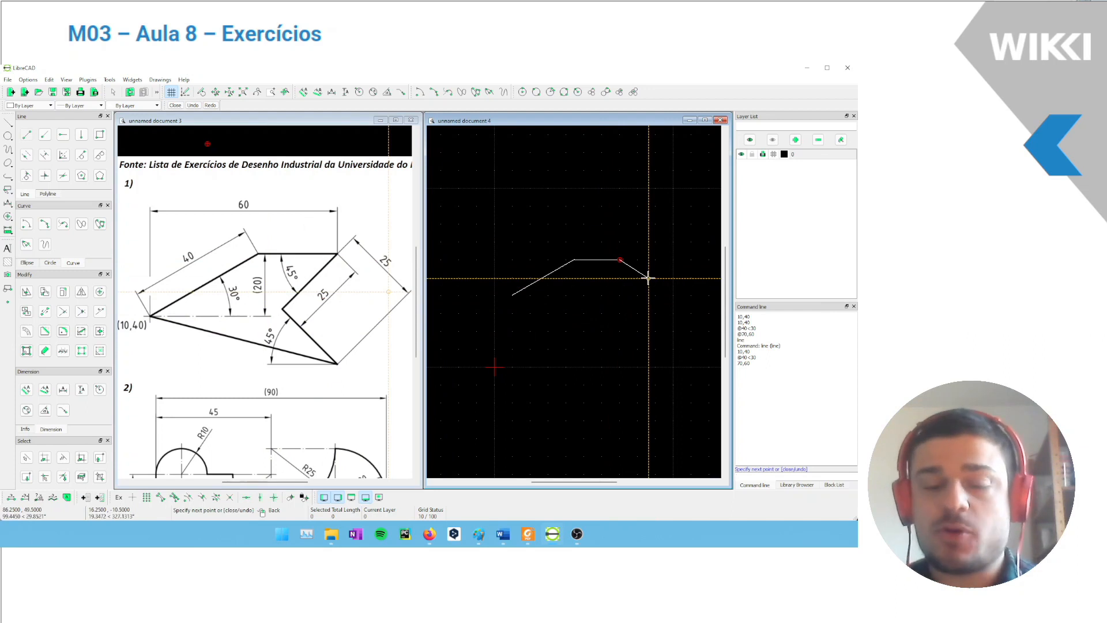
pyautogui.write('@')
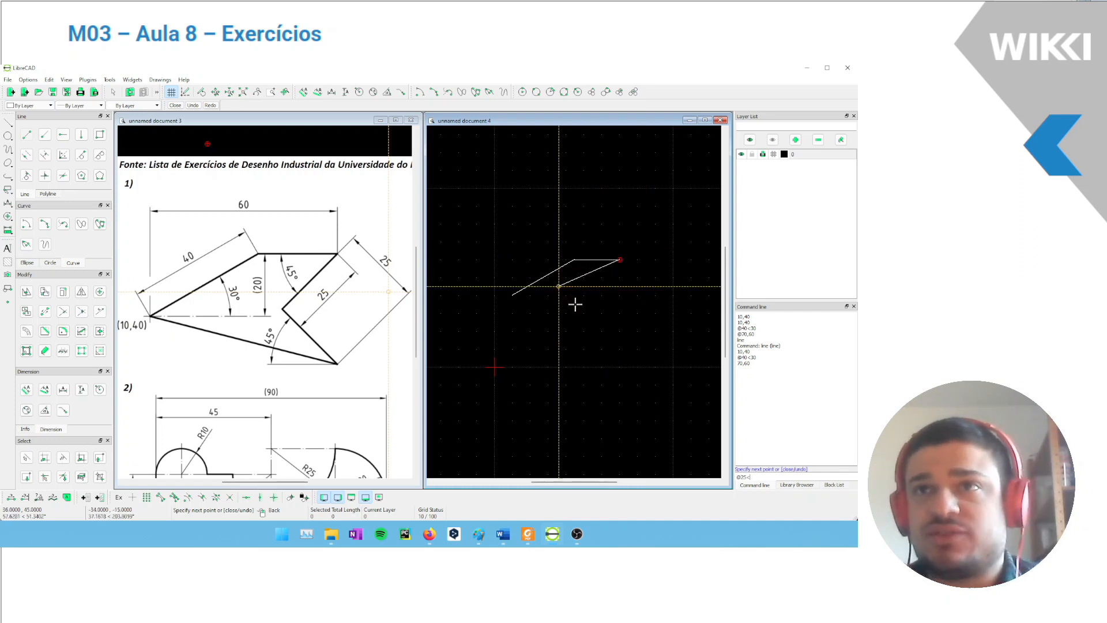
pyautogui.click(620, 260)
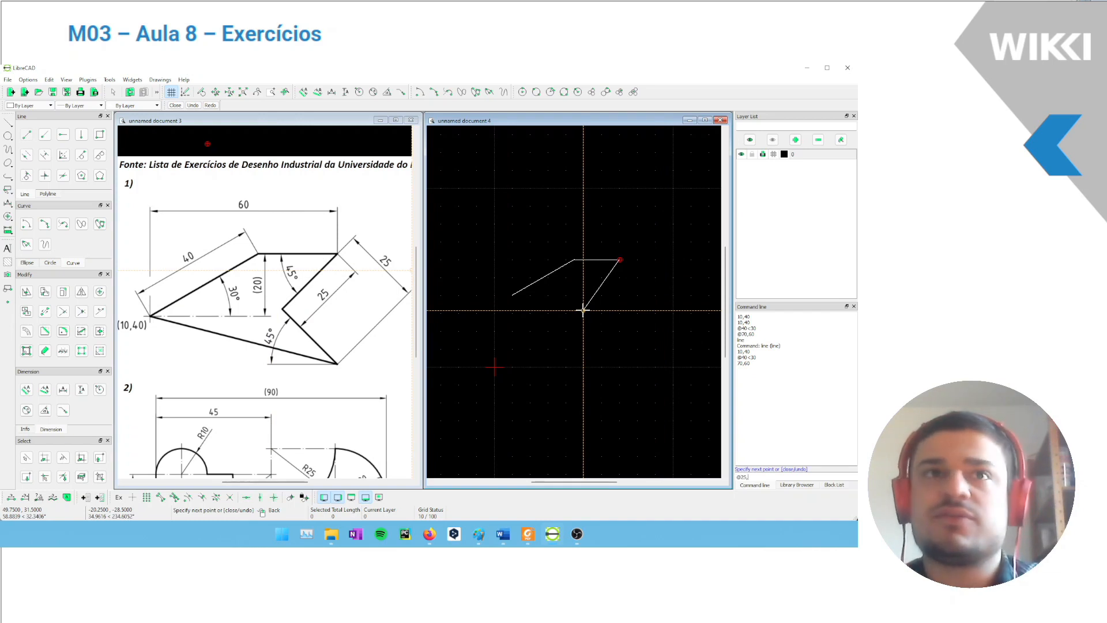
pyautogui.write('@25<225')
pyautogui.press('Return')
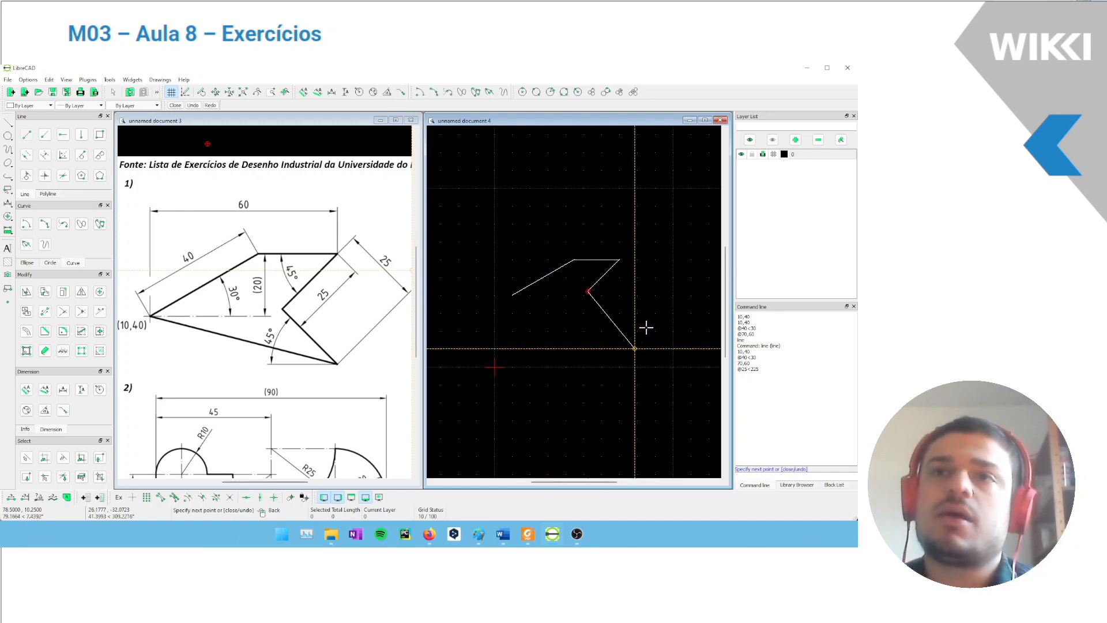
pyautogui.press('Escape')
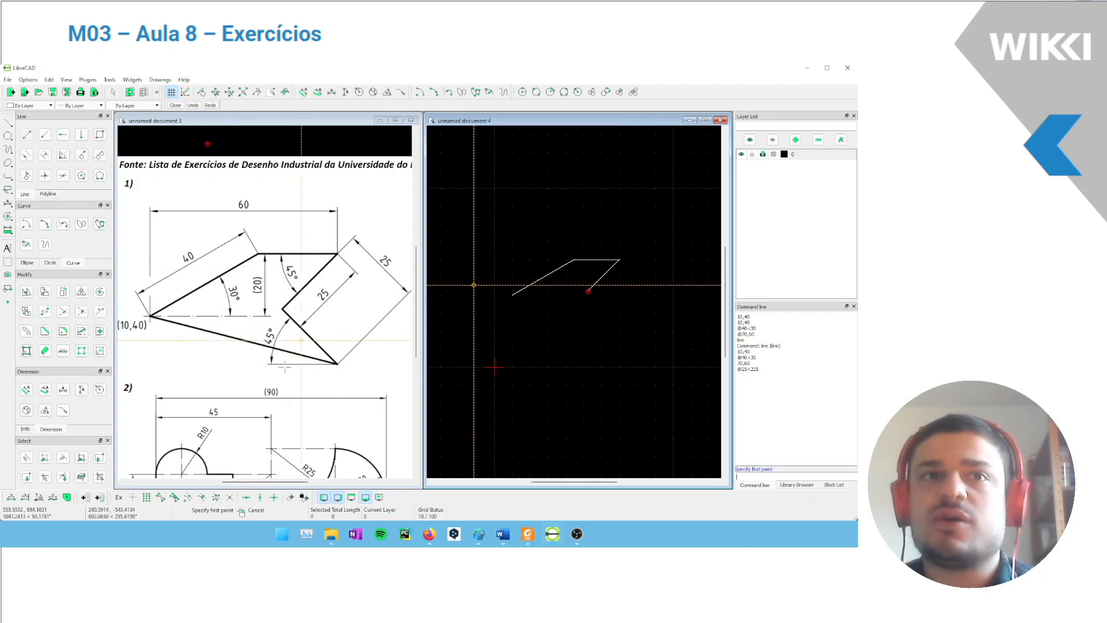
pyautogui.click(589, 291)
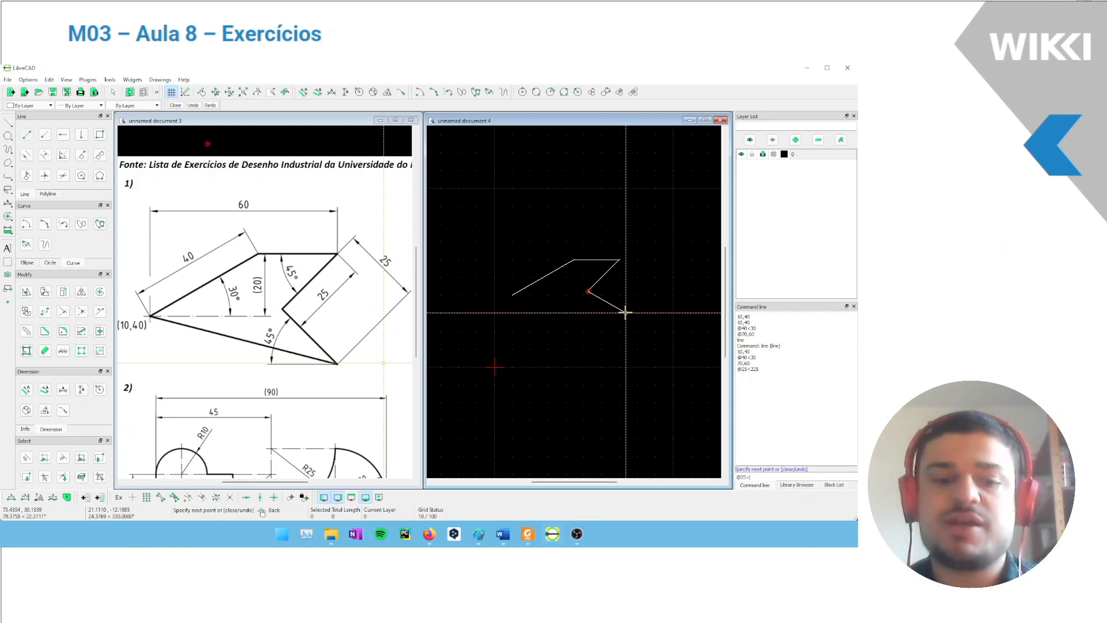
pyautogui.press('Return')
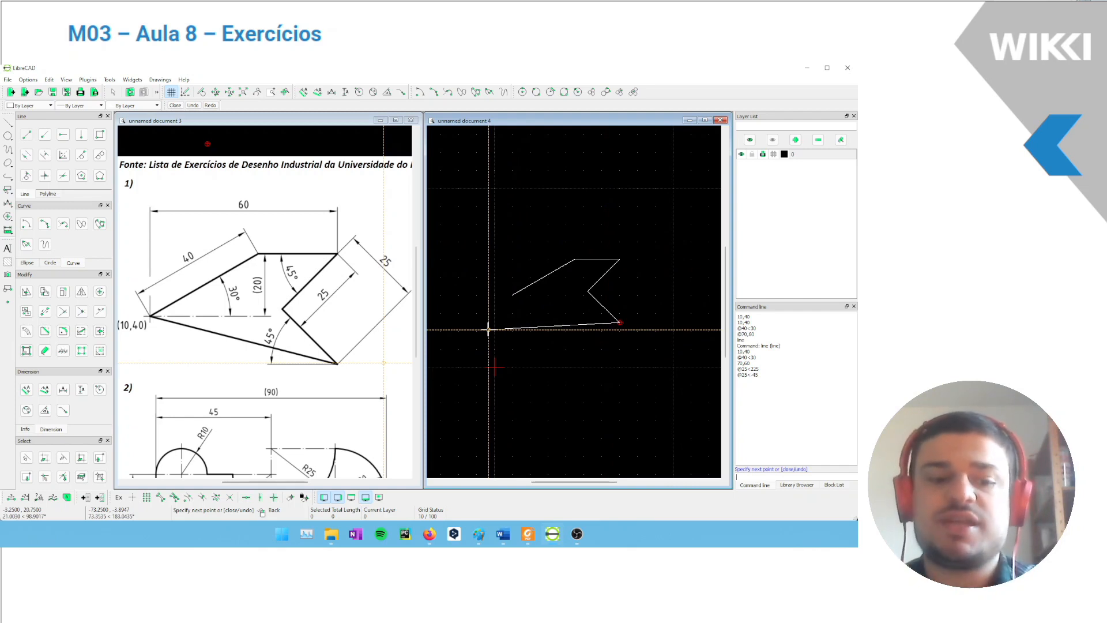
pyautogui.press('Return')
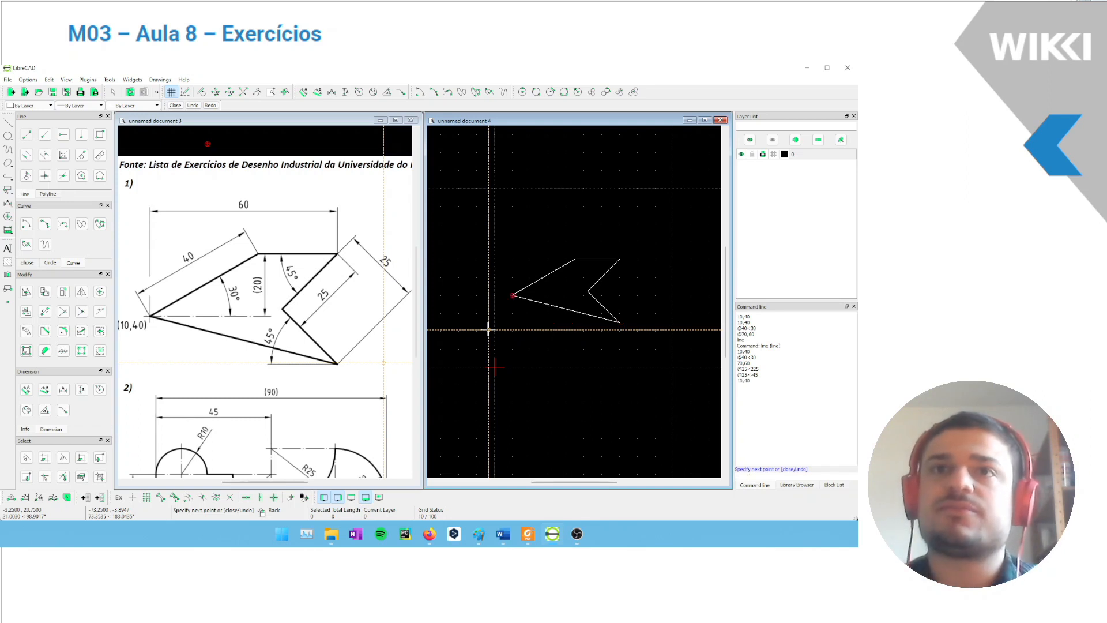
pyautogui.press('Escape')
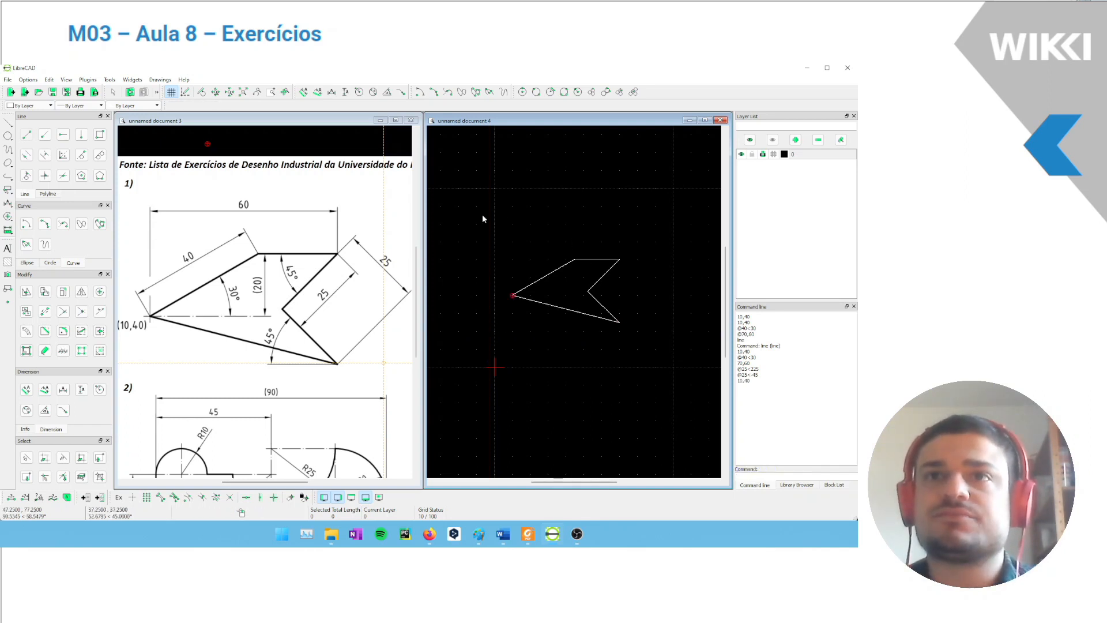
# Move the whole arrow-shaped outline about 132 units upward with the Delete Original option, clearing the area around the origin.
pyautogui.moveTo(468, 194); pyautogui.dragTo(521, 271)
pyautogui.press('Escape')
pyautogui.write('move')
pyautogui.press('Return')
pyautogui.click(560, 294)
pyautogui.scroll(-1, 581, 184)
pyautogui.moveTo(581, 184); pyautogui.dragTo(595, 303, button='middle')
pyautogui.click(580, 193)
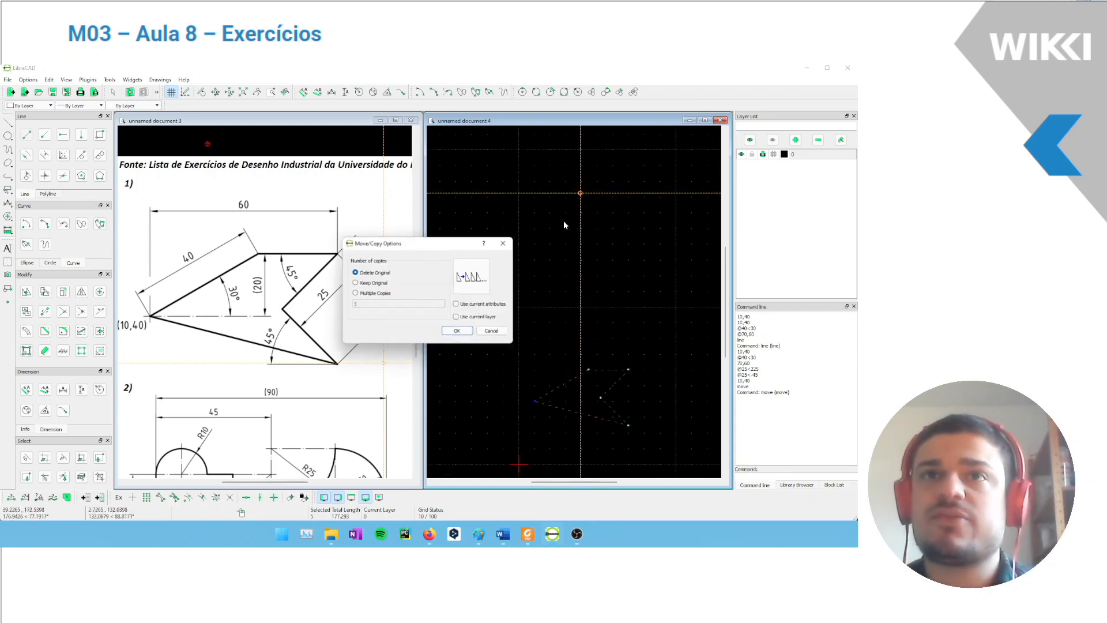
pyautogui.click(460, 333)
pyautogui.moveTo(574, 393); pyautogui.dragTo(575, 286, button='middle')
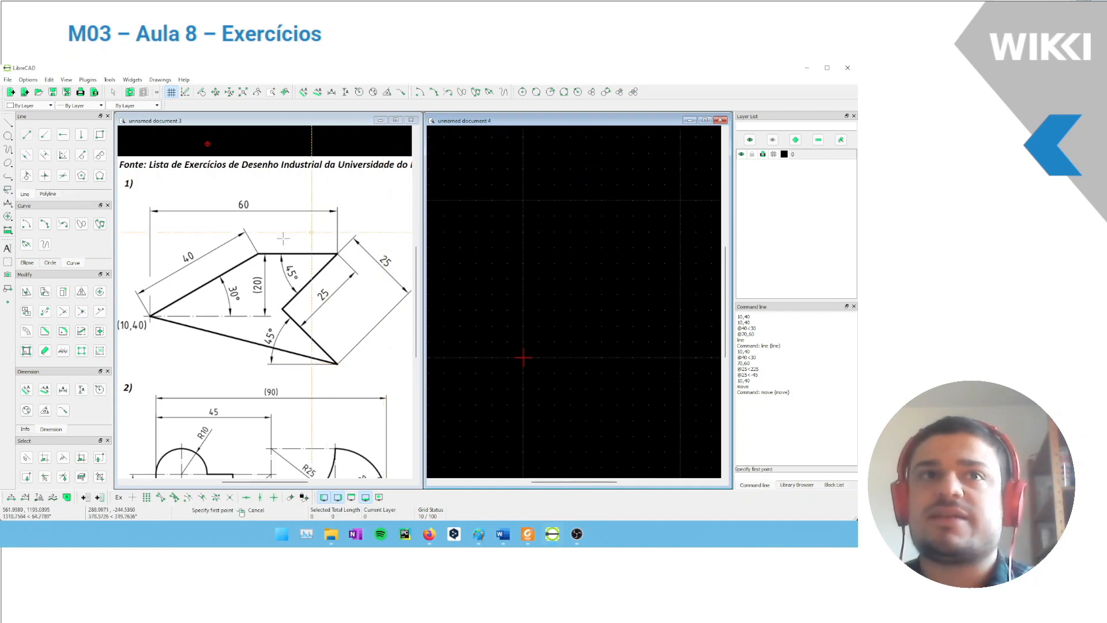
# Draw the vertical edge on the left of exercise 2's figure as a line from 0,0 to @0,35.
pyautogui.click(262, 144)
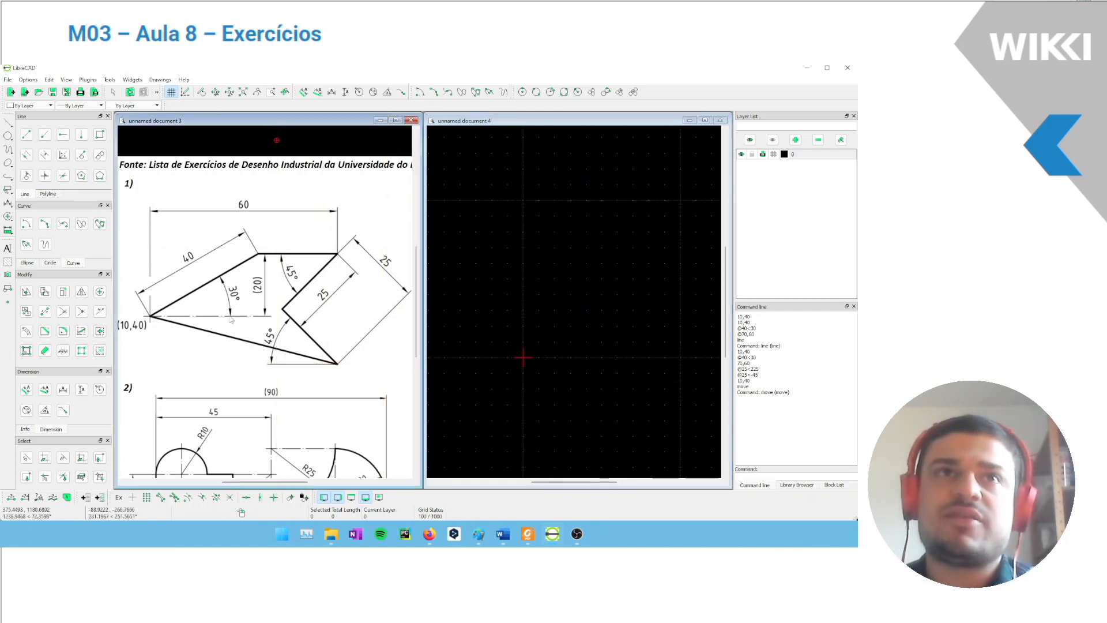
pyautogui.moveTo(251, 421); pyautogui.dragTo(247, 192, button='middle')
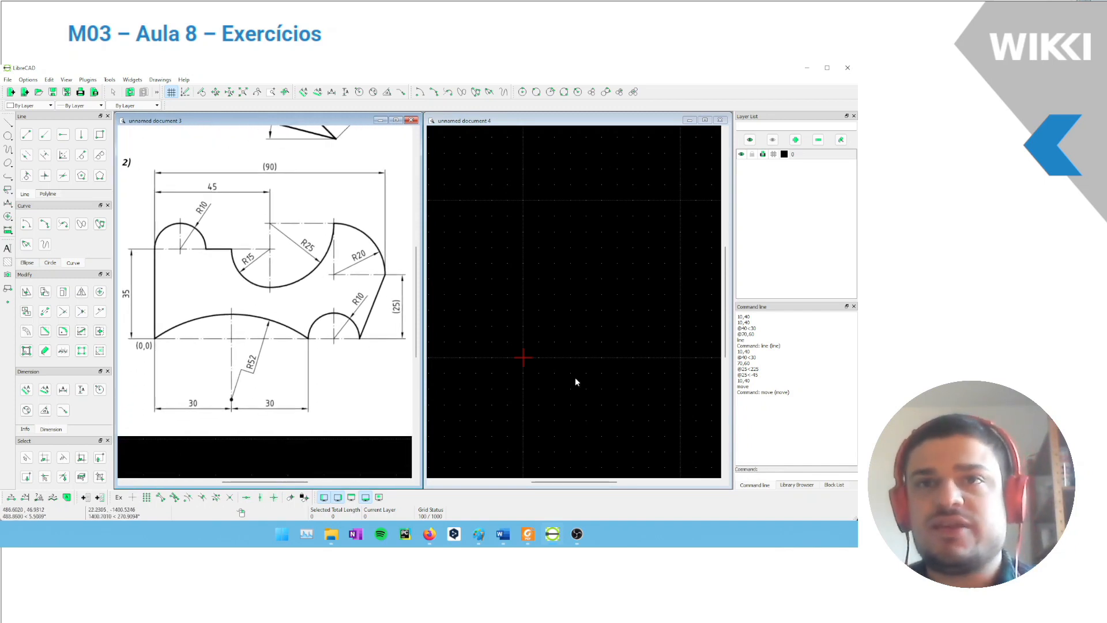
pyautogui.click(566, 327)
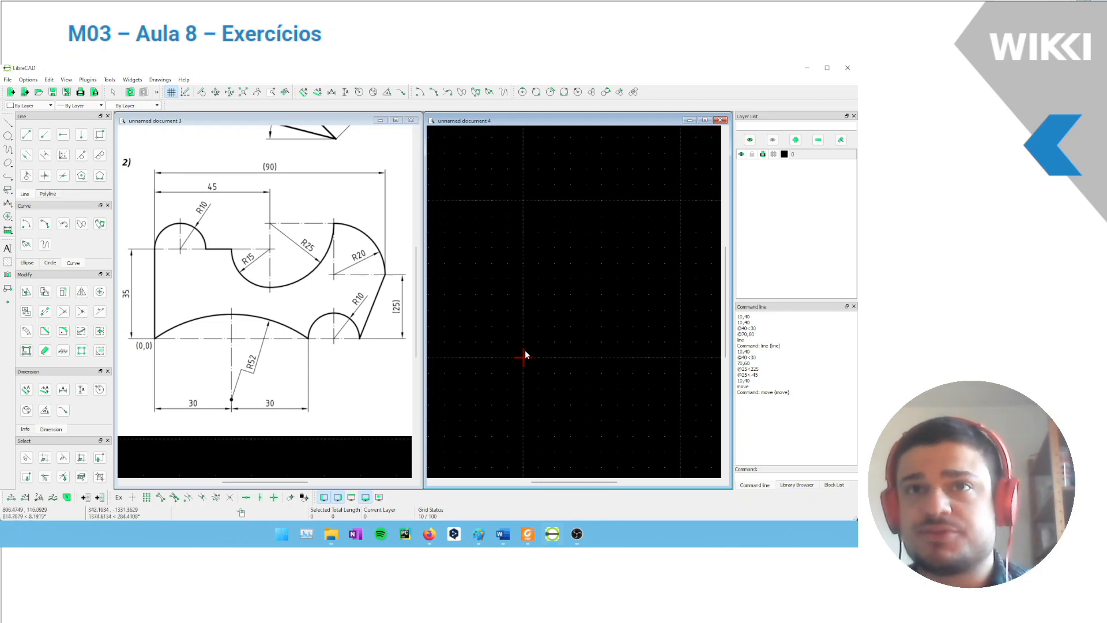
pyautogui.moveTo(536, 342); pyautogui.dragTo(509, 349, button='middle')
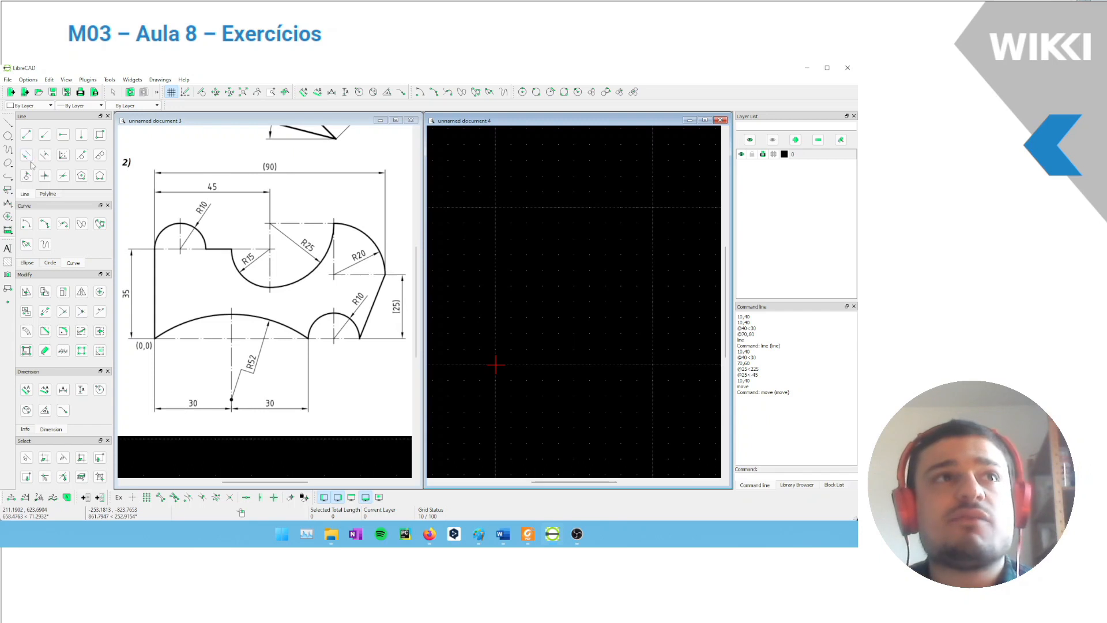
pyautogui.click(26, 135)
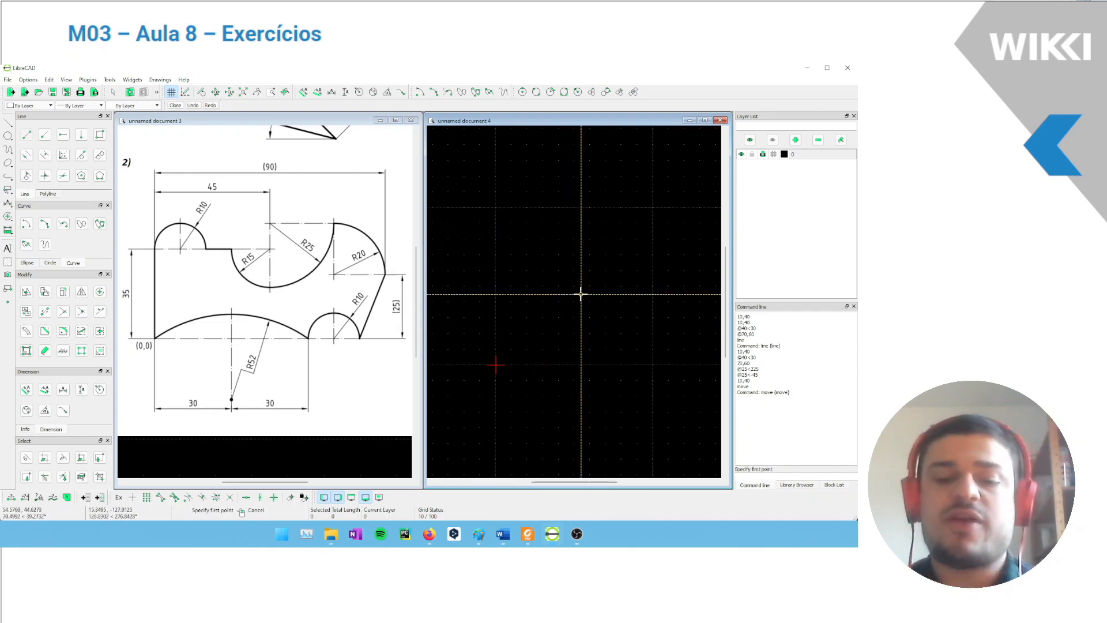
pyautogui.write('0,0')
pyautogui.press('Return')
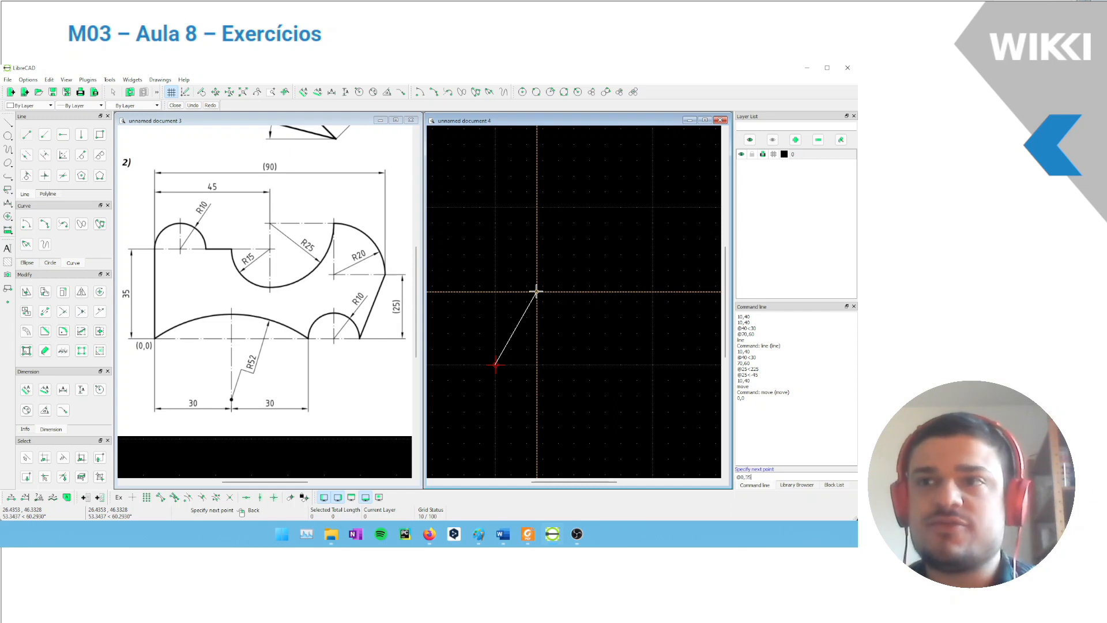
pyautogui.press('Return')
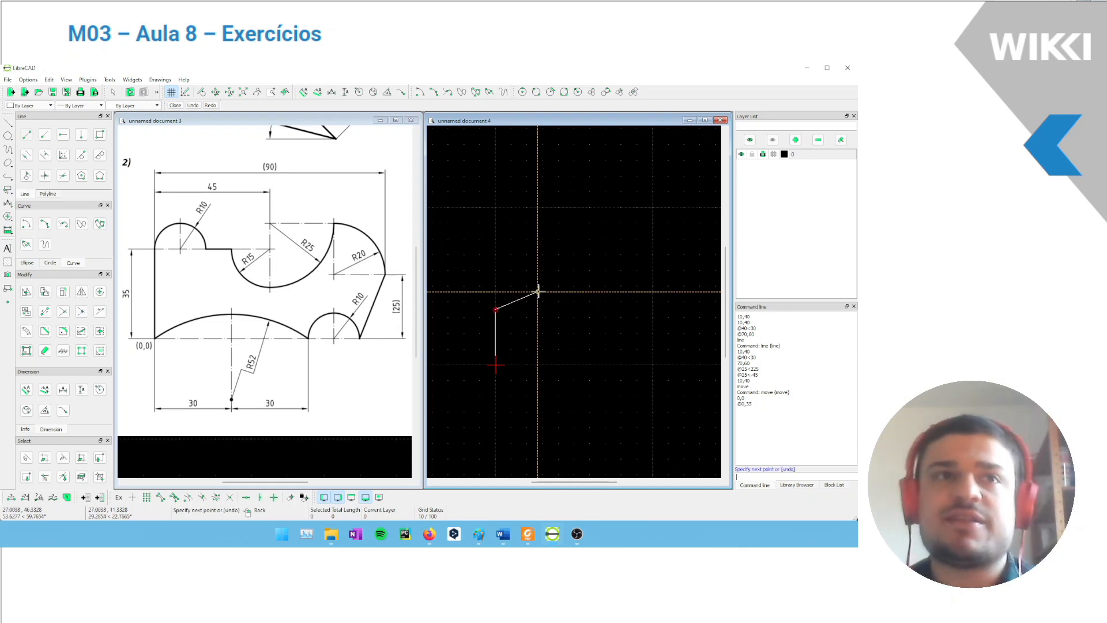
pyautogui.scroll(4, 496, 346)
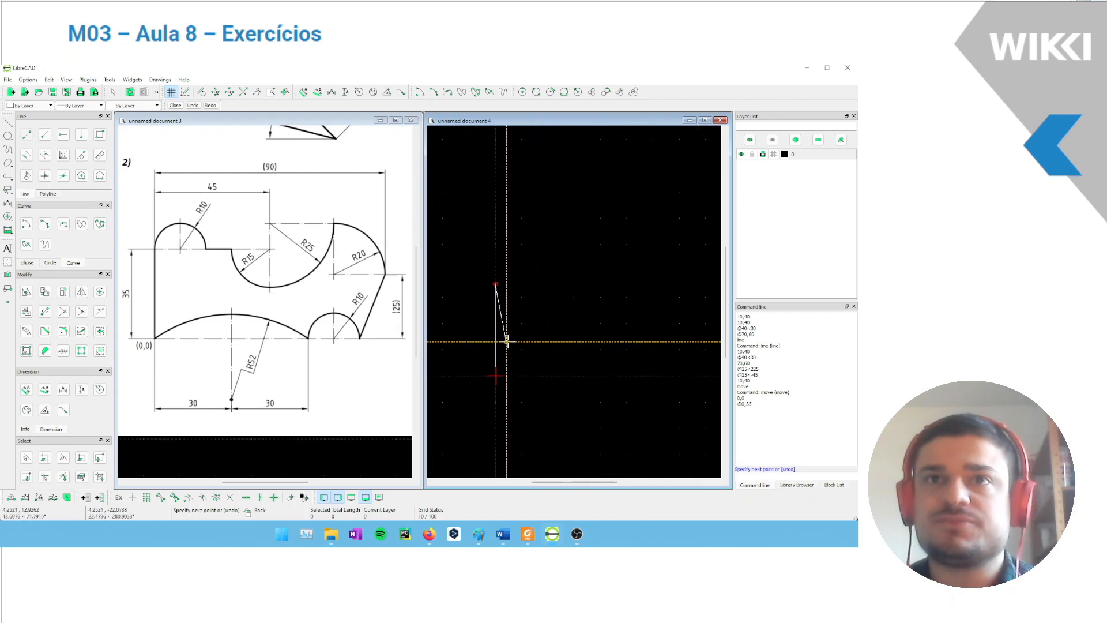
pyautogui.rightClick(526, 325)
pyautogui.rightClick(526, 323)
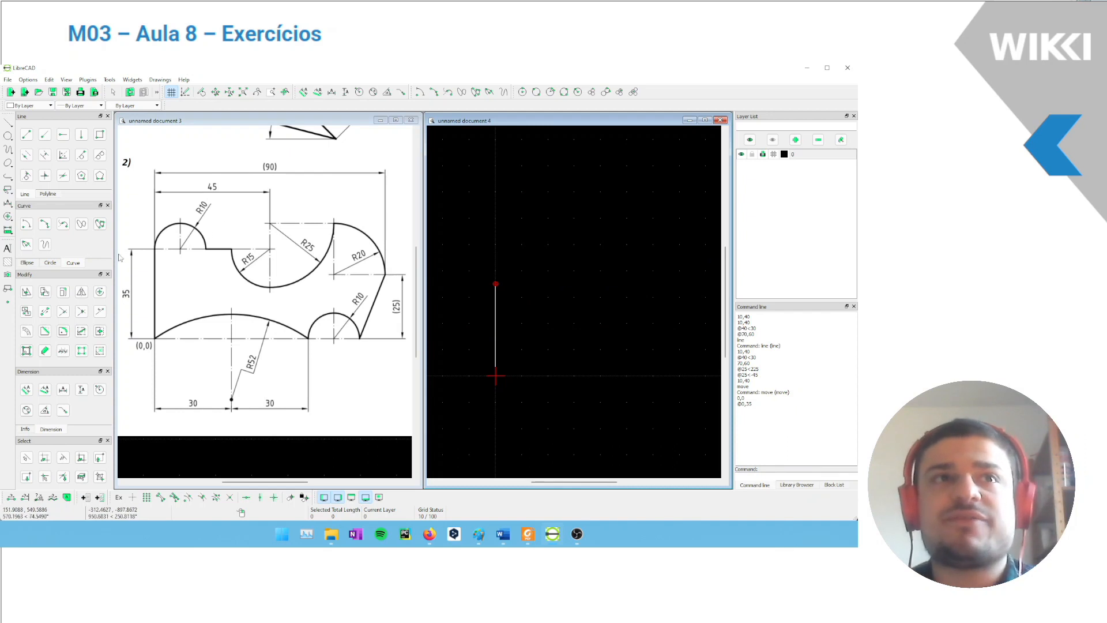
pyautogui.scroll(1, 510, 289)
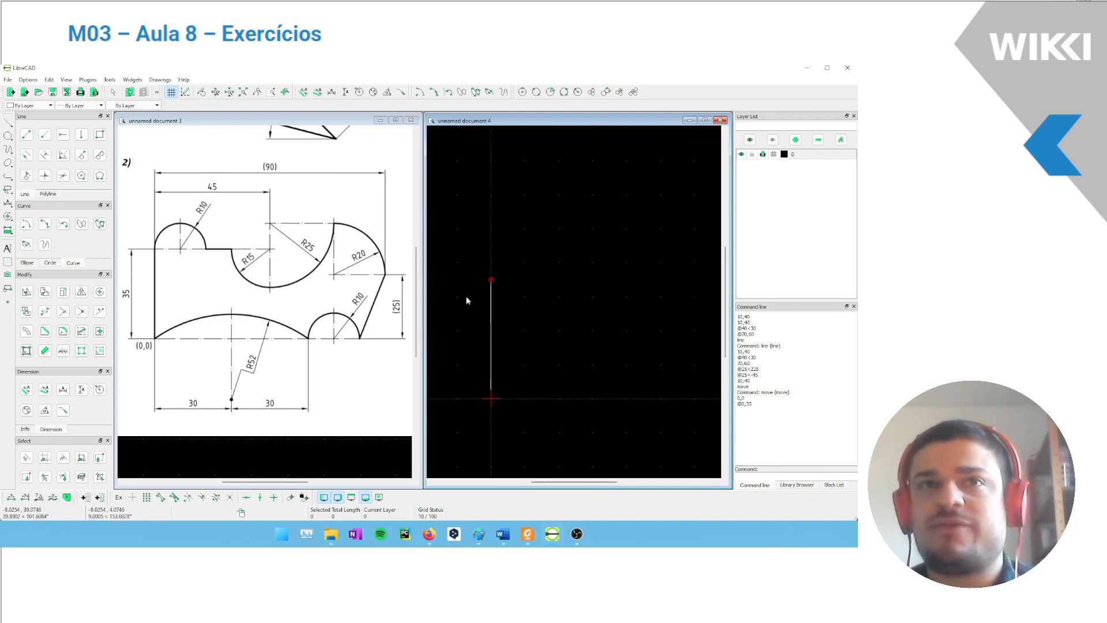
pyautogui.click(26, 225)
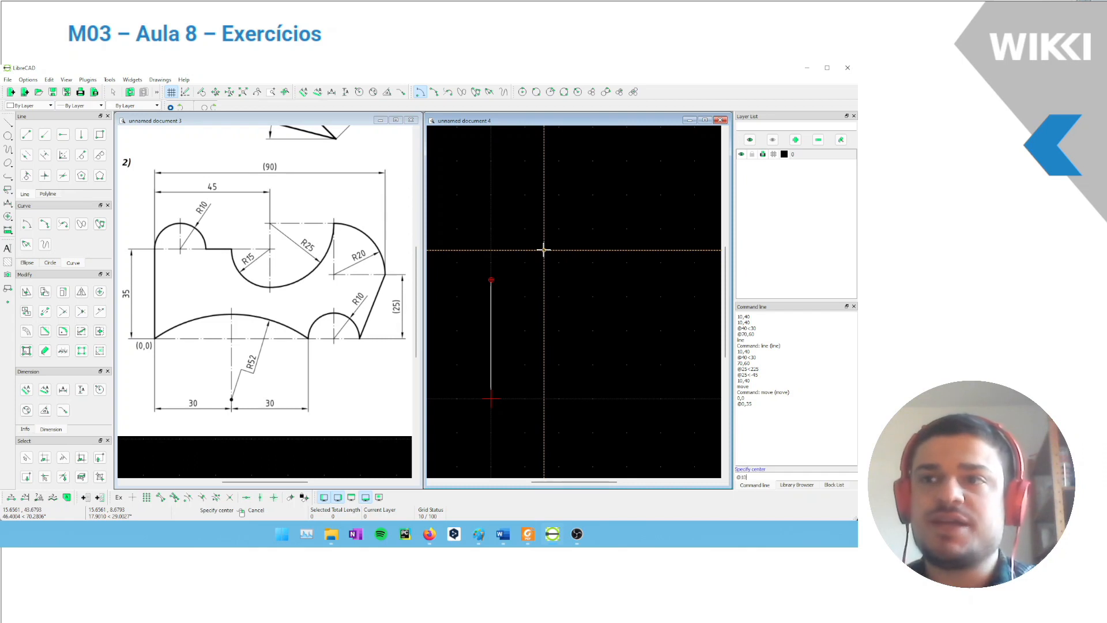
pyautogui.press('Return')
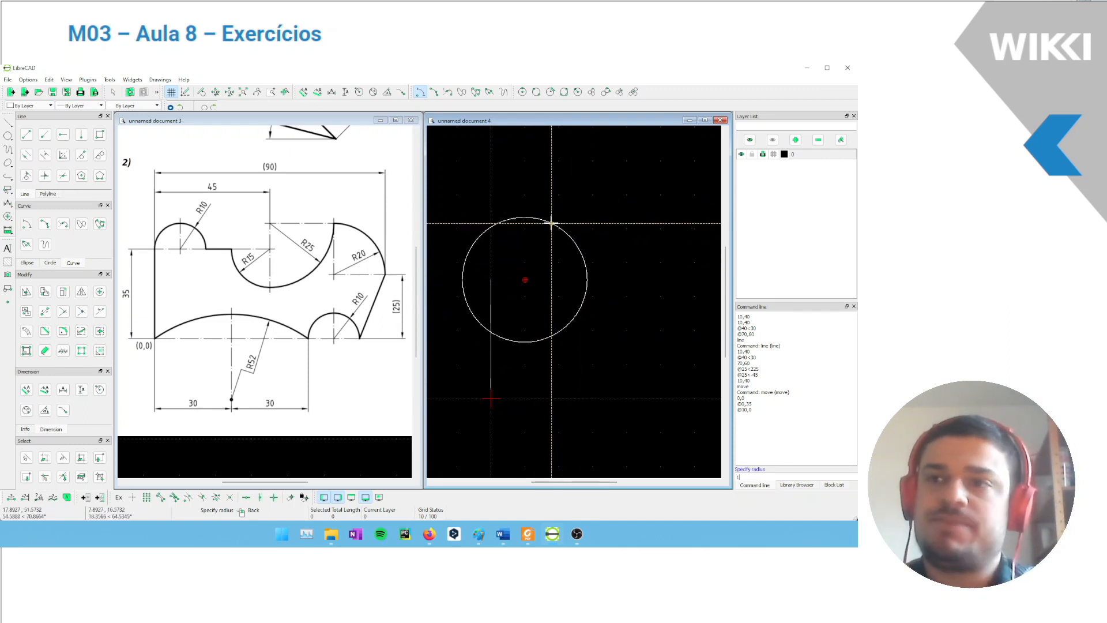
pyautogui.write('10')
pyautogui.press('Return')
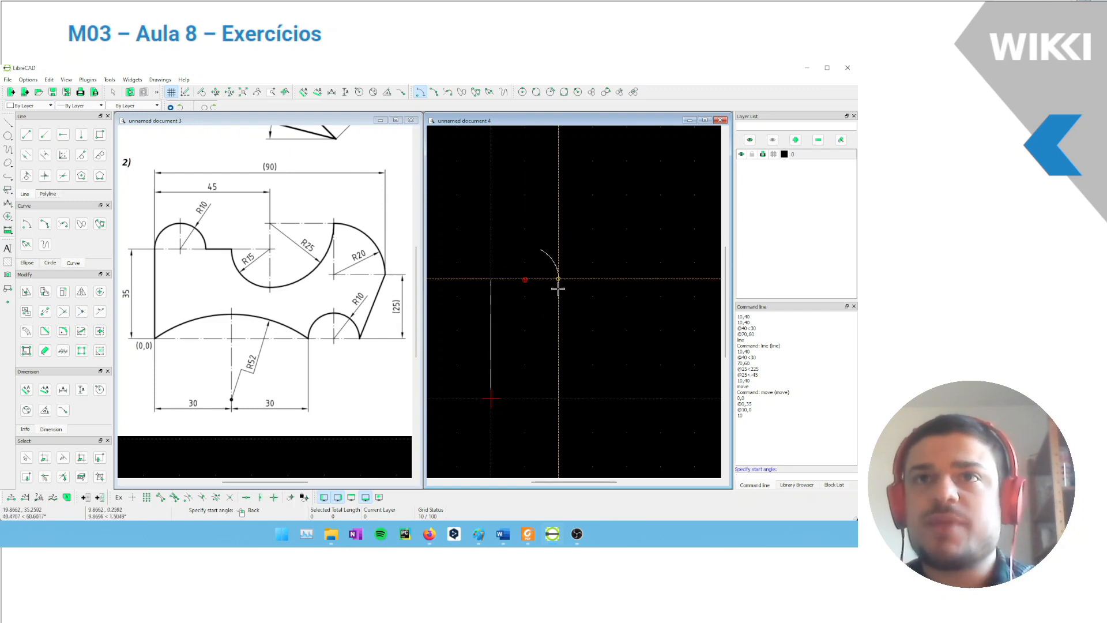
pyautogui.press('Return')
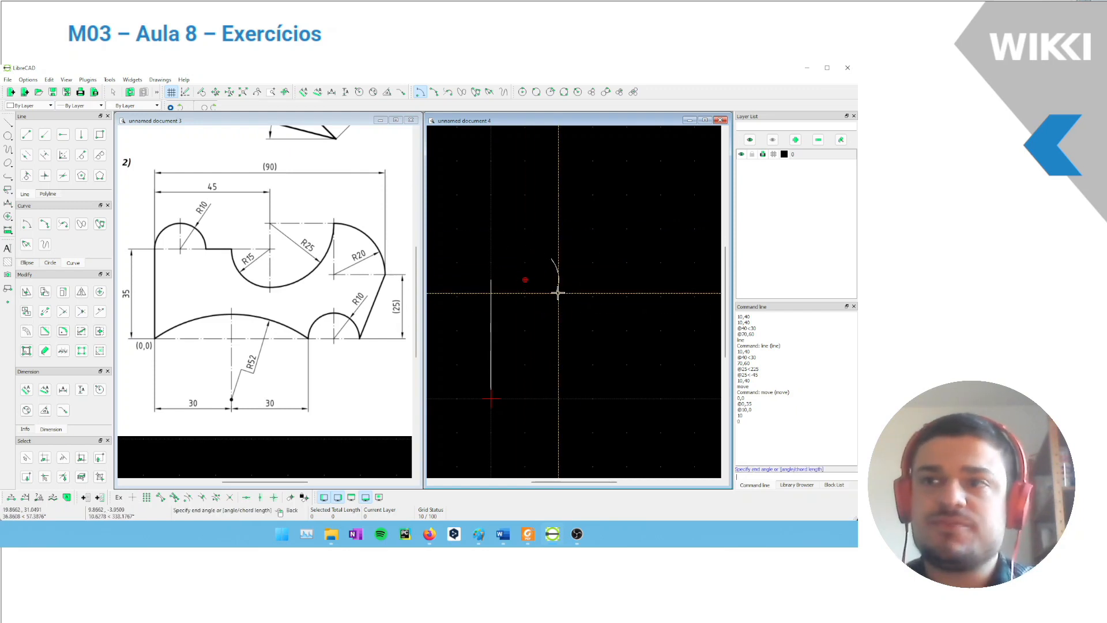
pyautogui.press('Return')
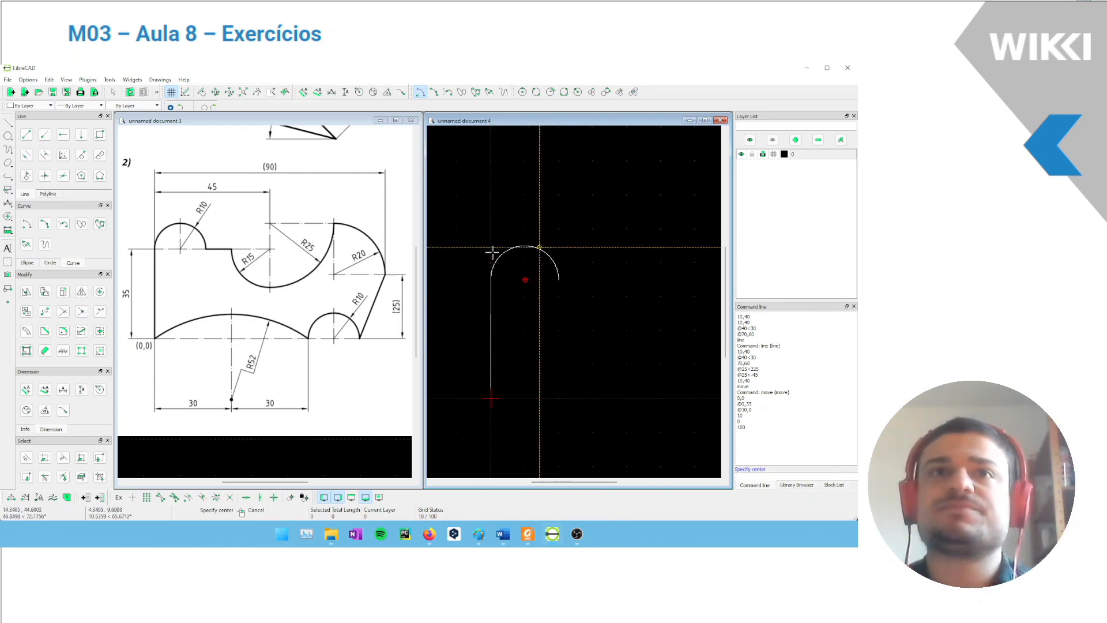
pyautogui.rightClick(497, 280)
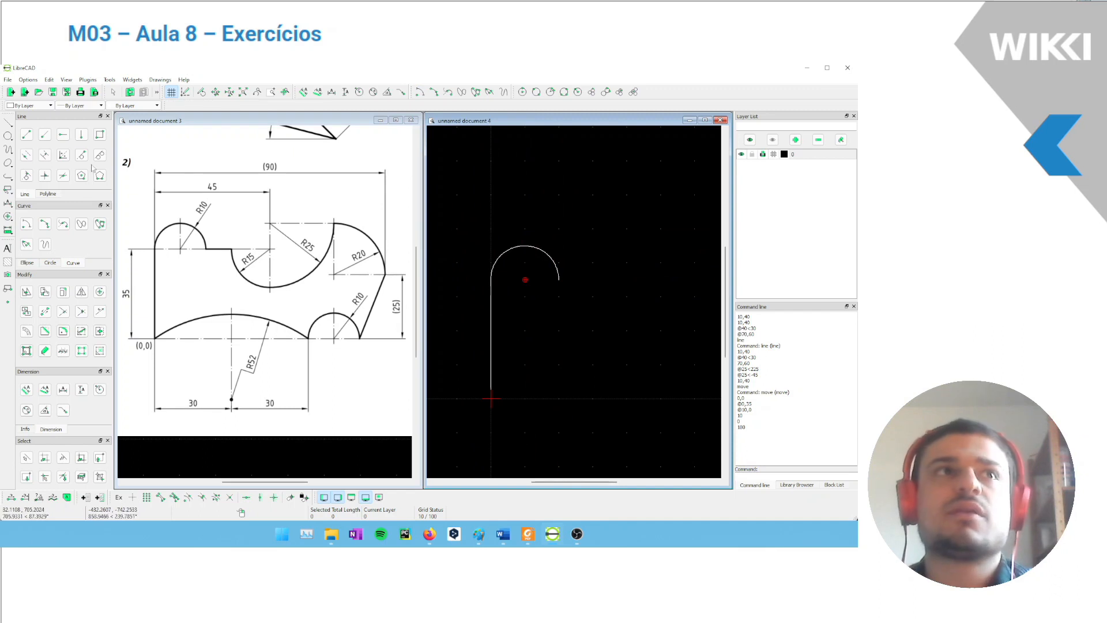
pyautogui.click(30, 137)
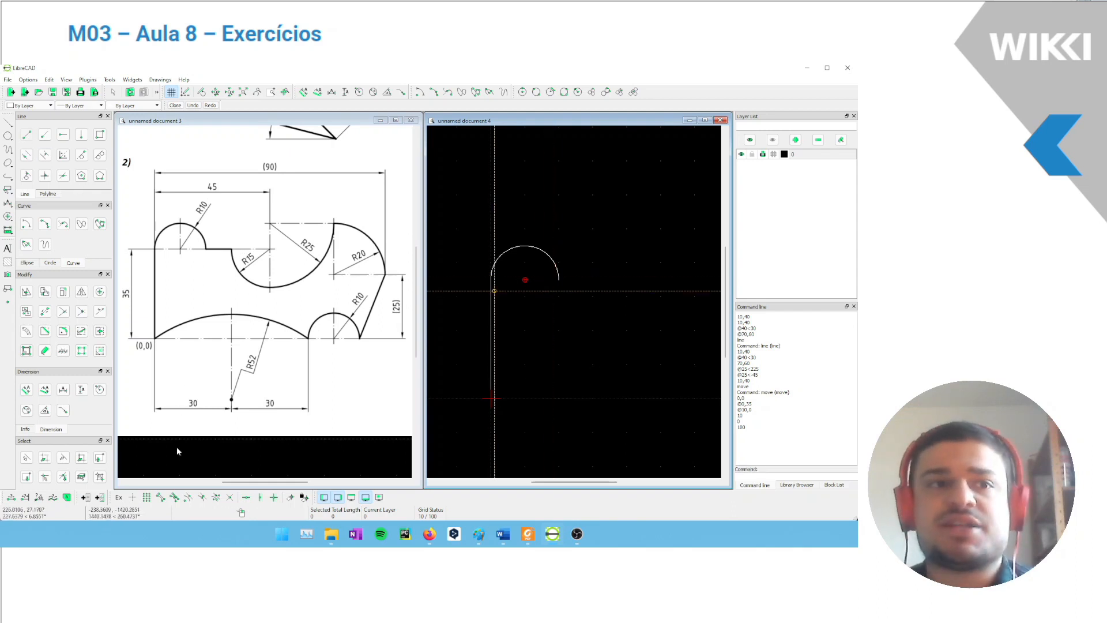
pyautogui.click(160, 497)
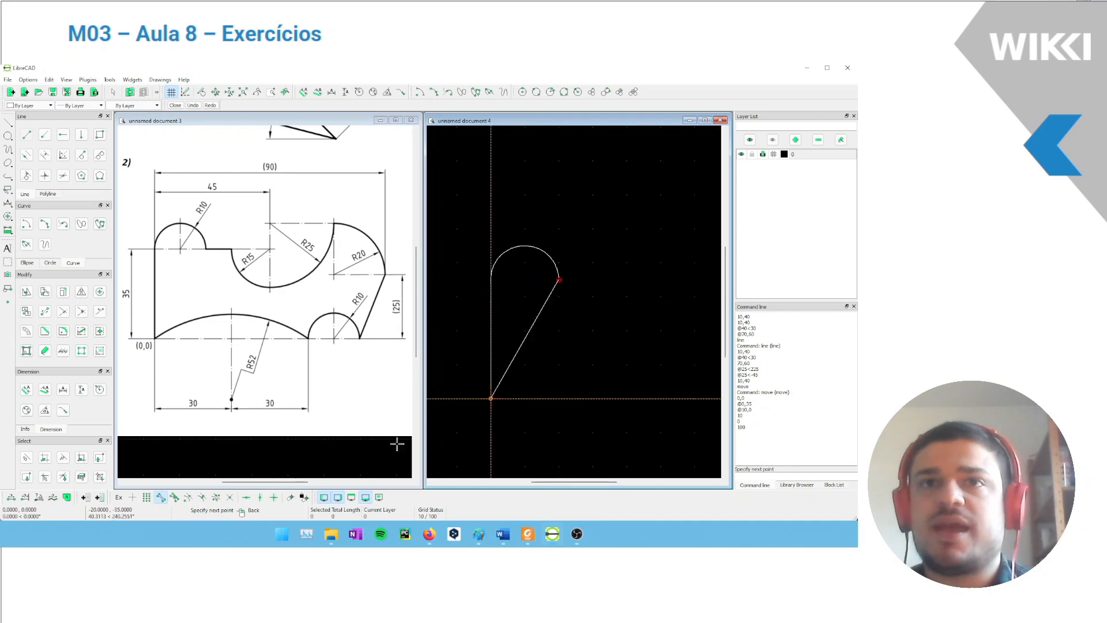
pyautogui.click(562, 279)
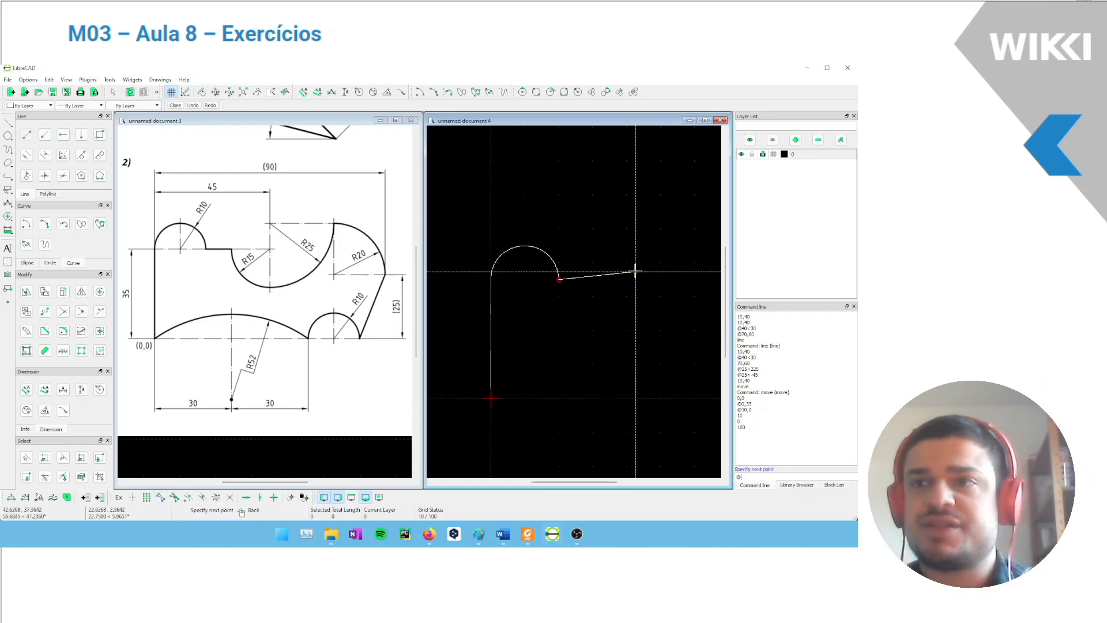
pyautogui.write('@10,0')
pyautogui.press('Return')
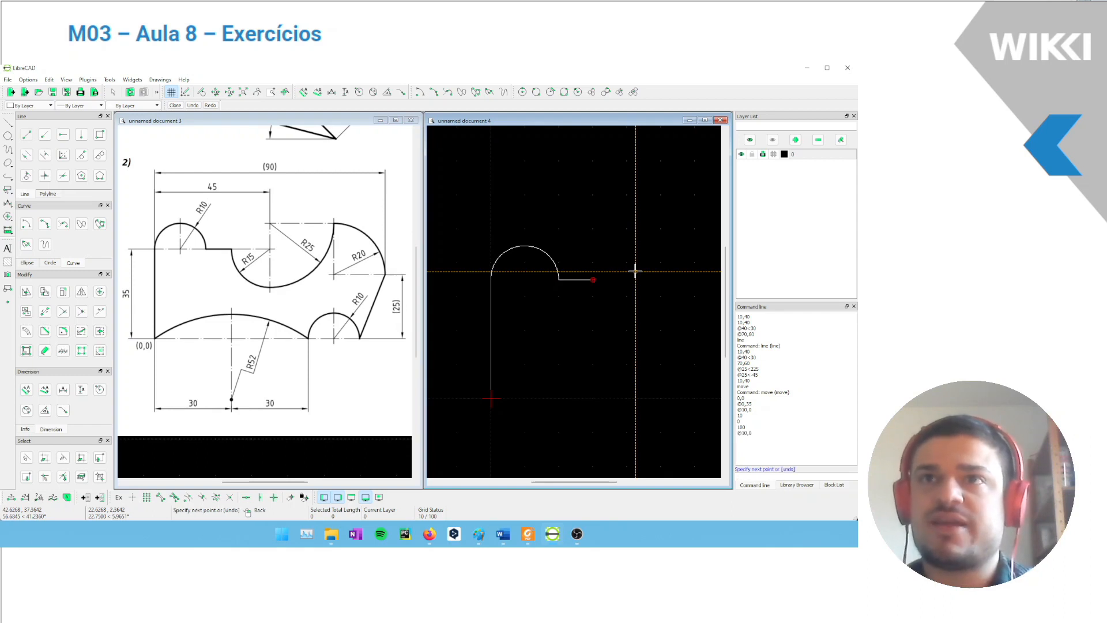
pyautogui.moveTo(593, 297); pyautogui.dragTo(554, 280, button='middle')
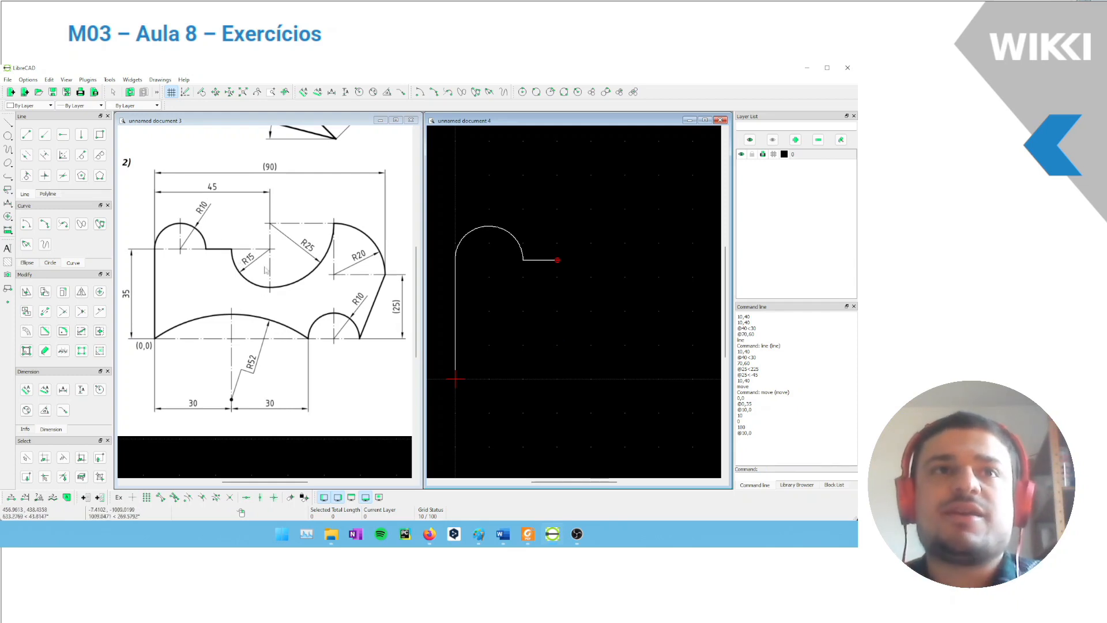
pyautogui.click(26, 225)
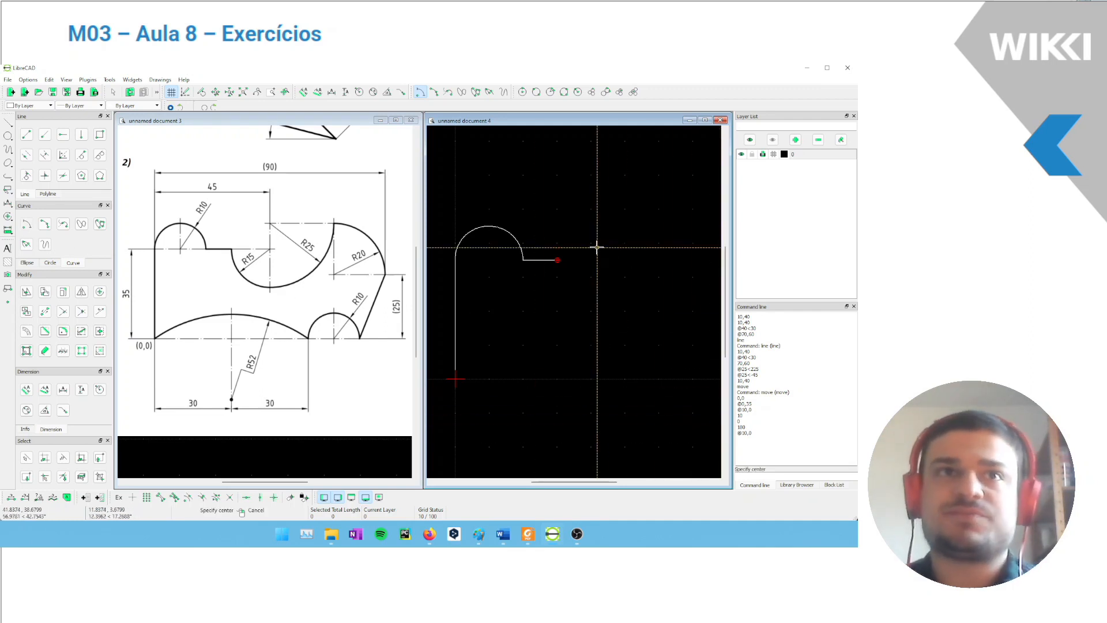
pyautogui.write('@15,0')
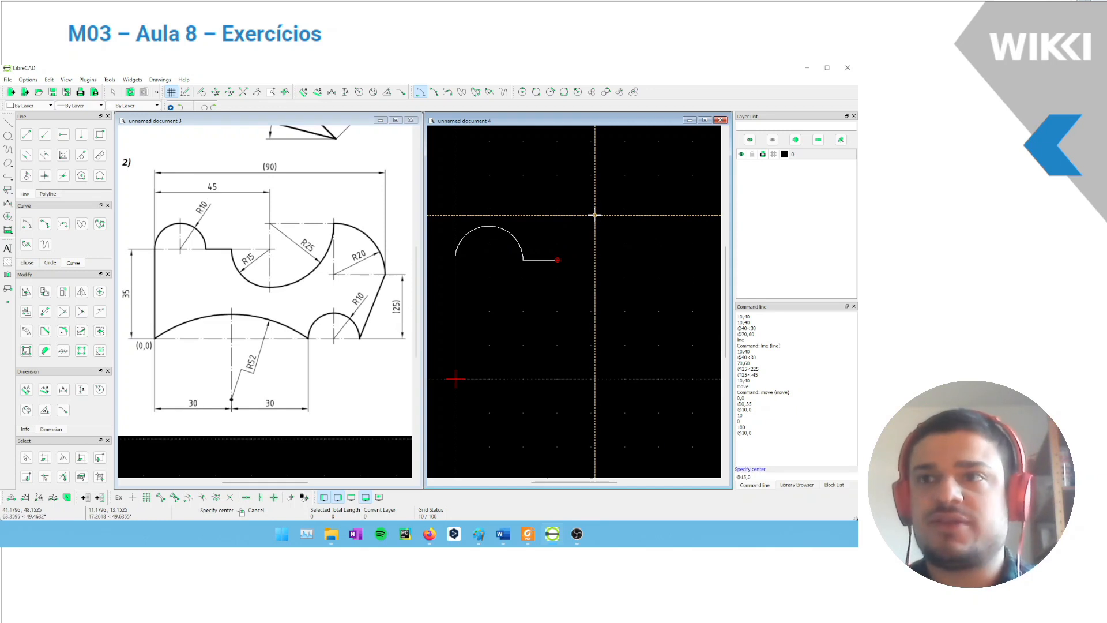
pyautogui.press('Return')
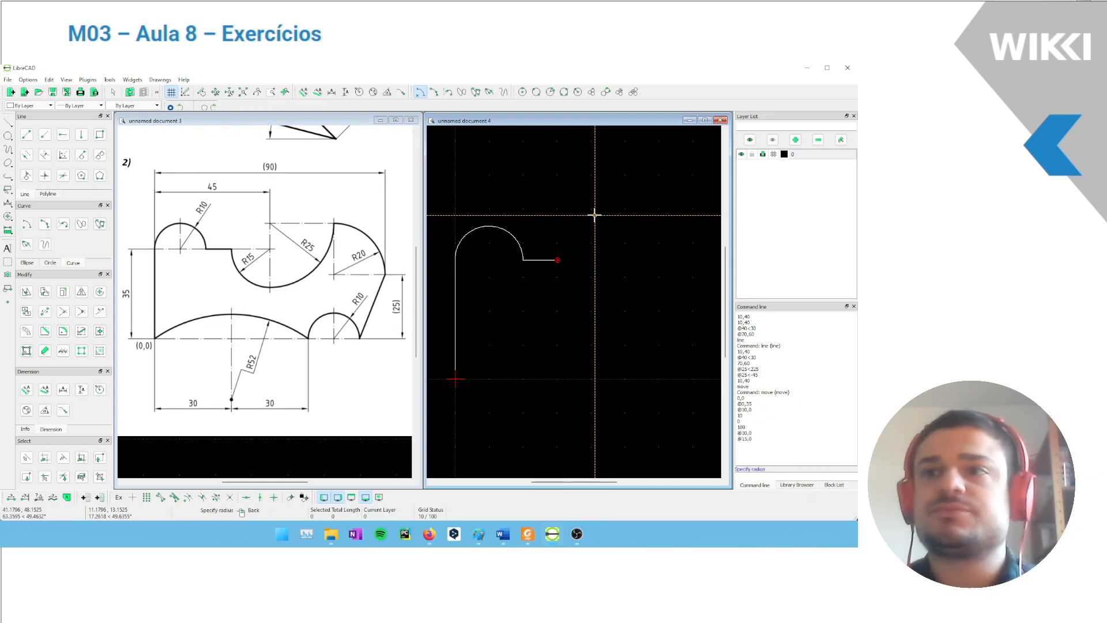
pyautogui.press('Return')
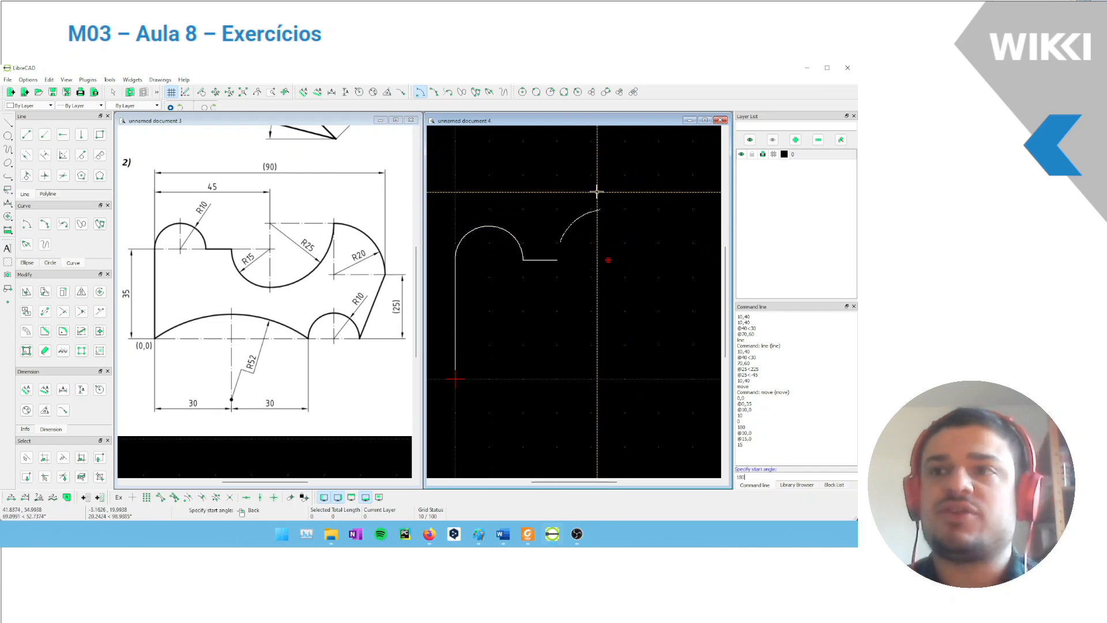
pyautogui.press('Return')
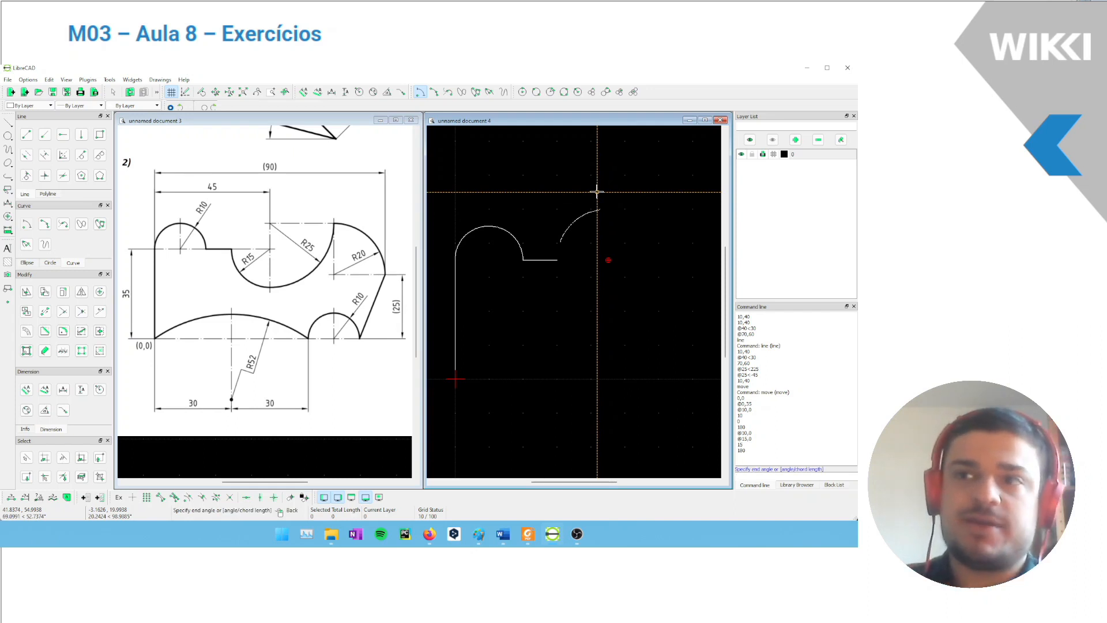
pyautogui.press('Return')
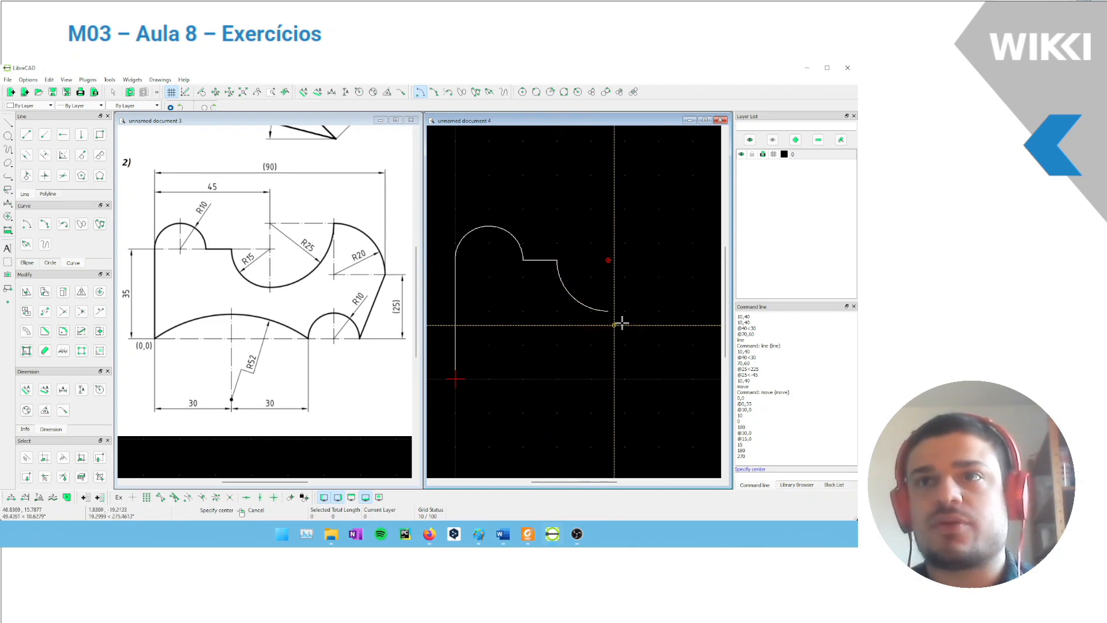
pyautogui.press('Escape')
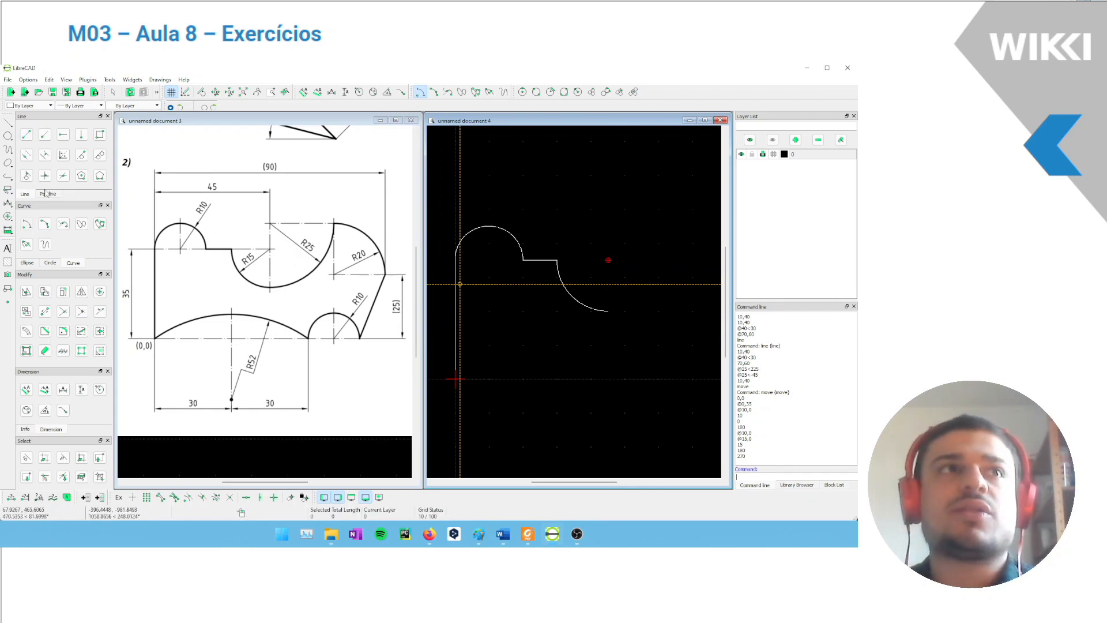
# Set the relative zero at the R15 arc's lower endpoint and draw an arc centred at @0,25, radius 25, from 270 to 0 degrees.
pyautogui.rightClick(616, 290)
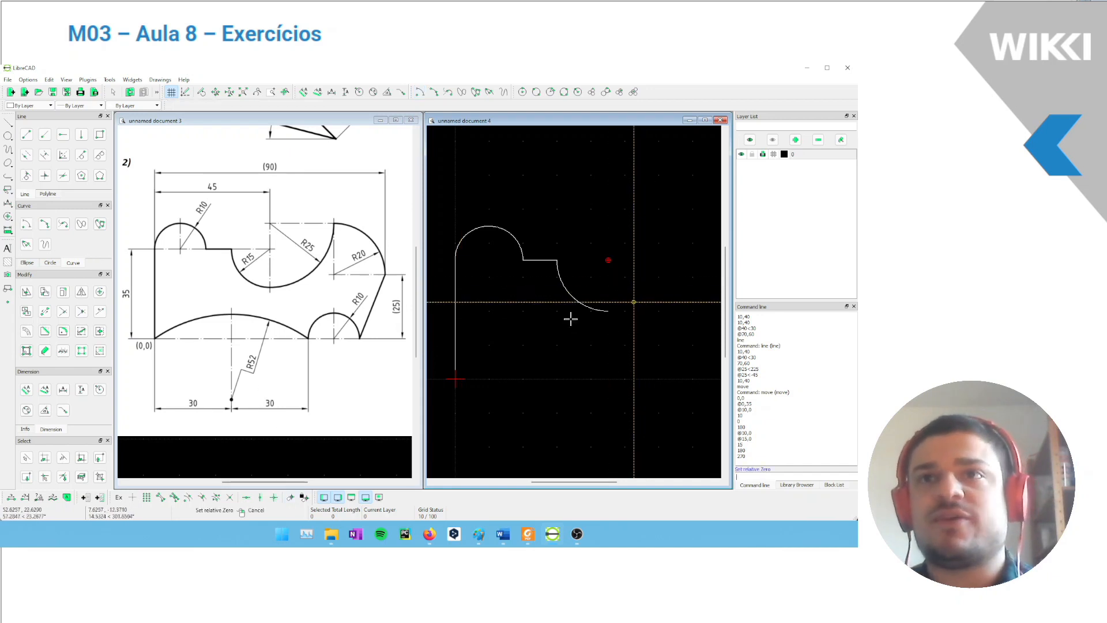
pyautogui.click(161, 497)
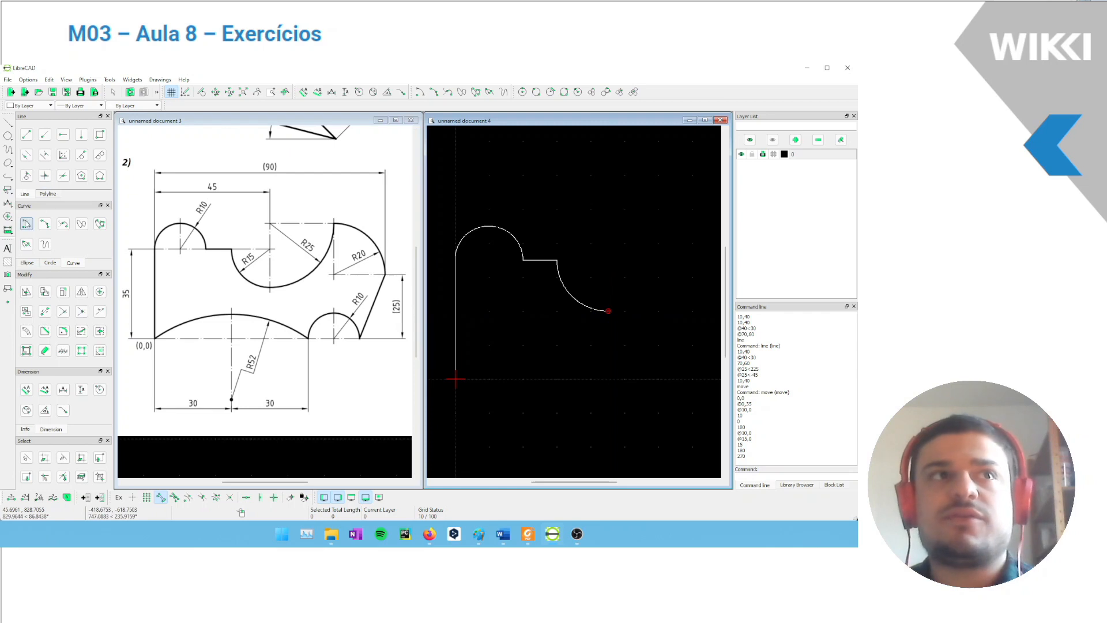
pyautogui.click(26, 224)
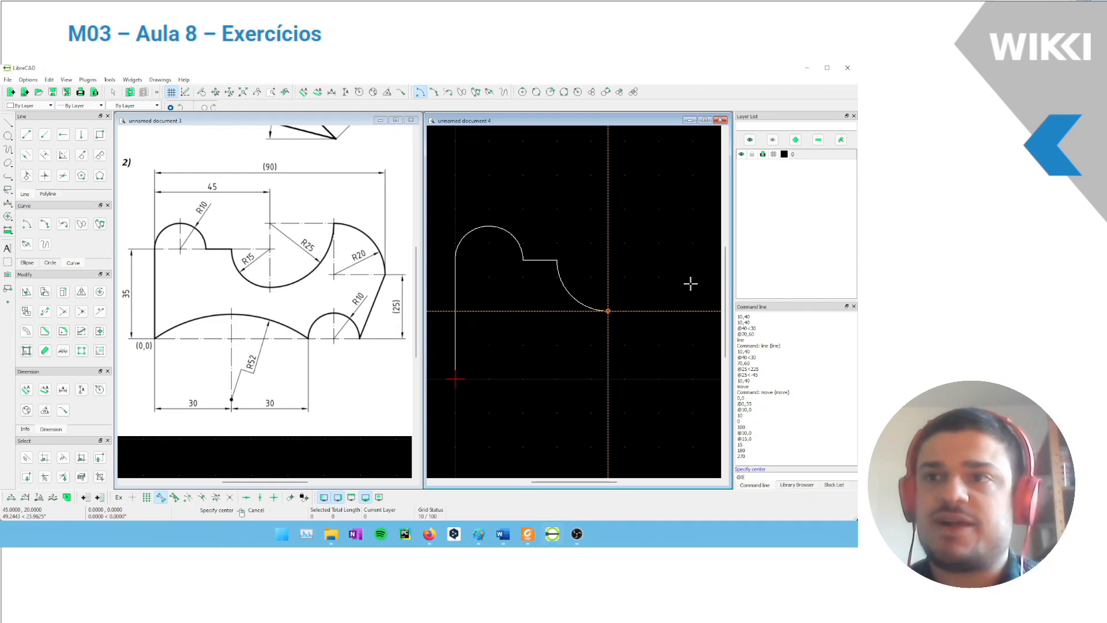
pyautogui.press('Return')
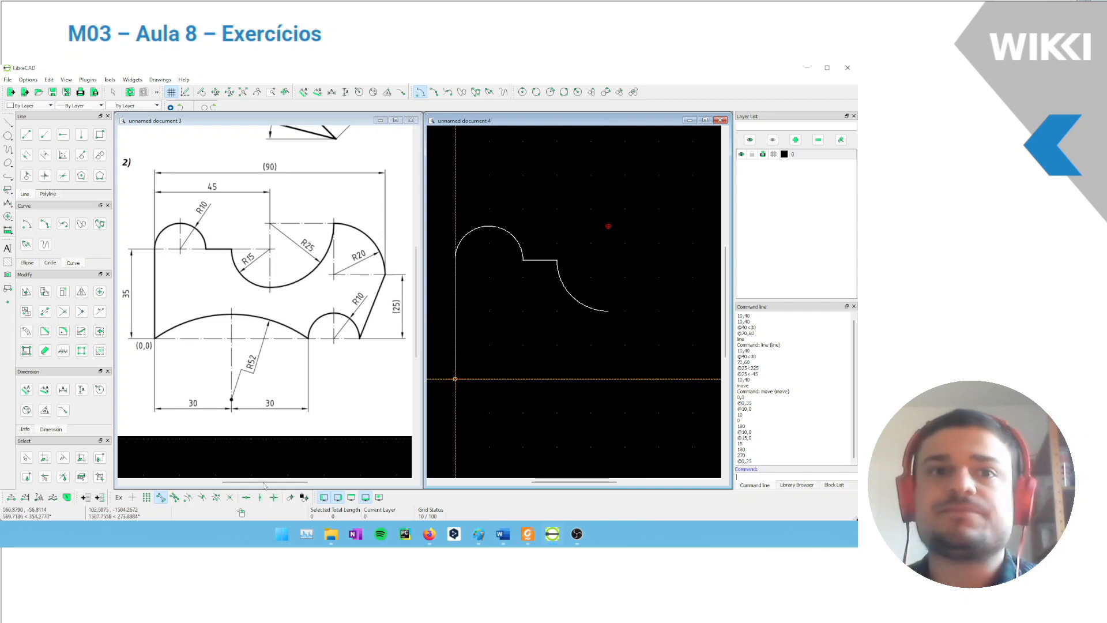
pyautogui.click(163, 500)
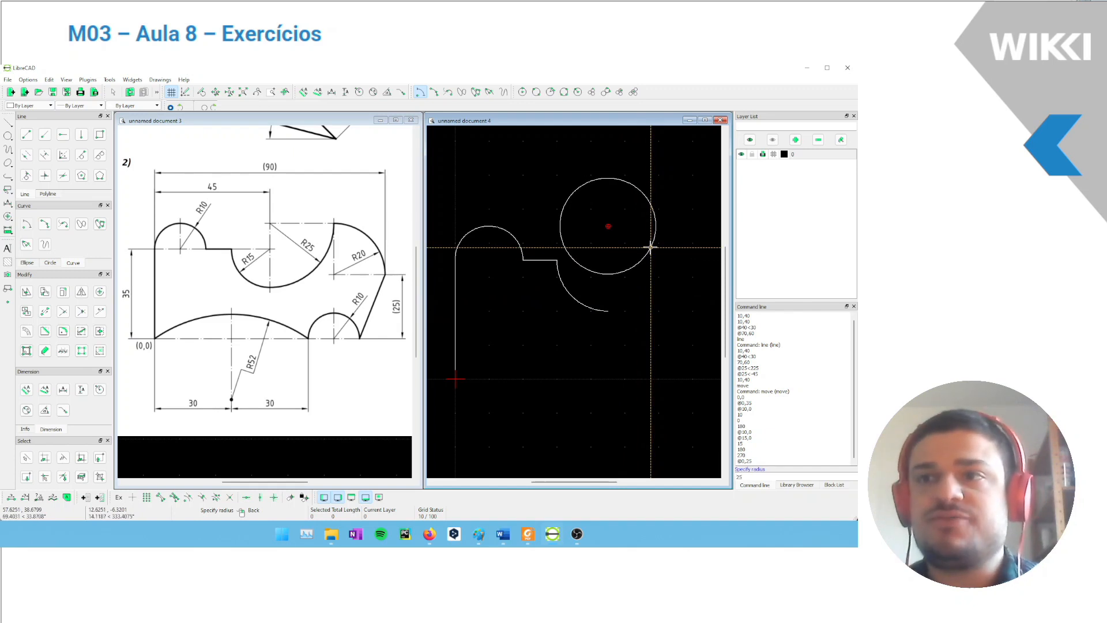
pyautogui.press('Return')
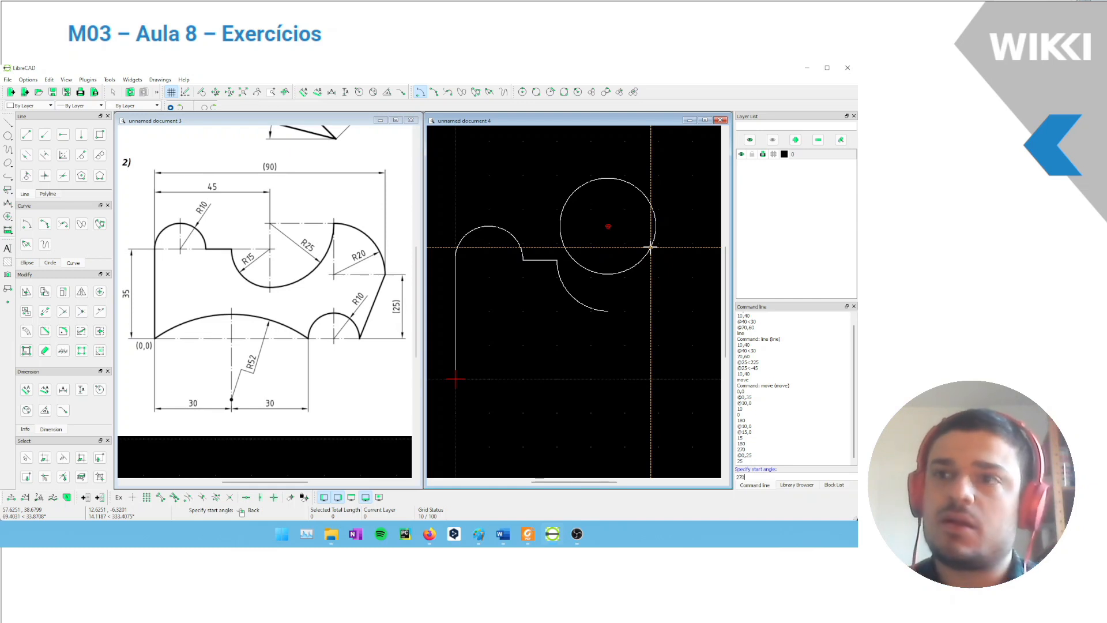
pyautogui.press('Return')
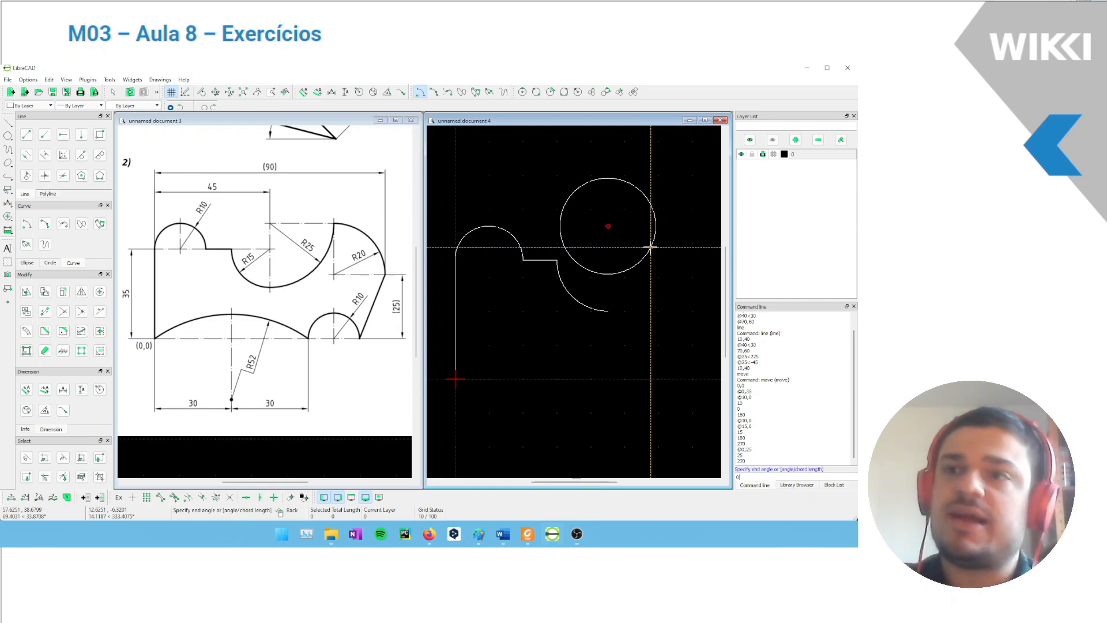
pyautogui.press('Return')
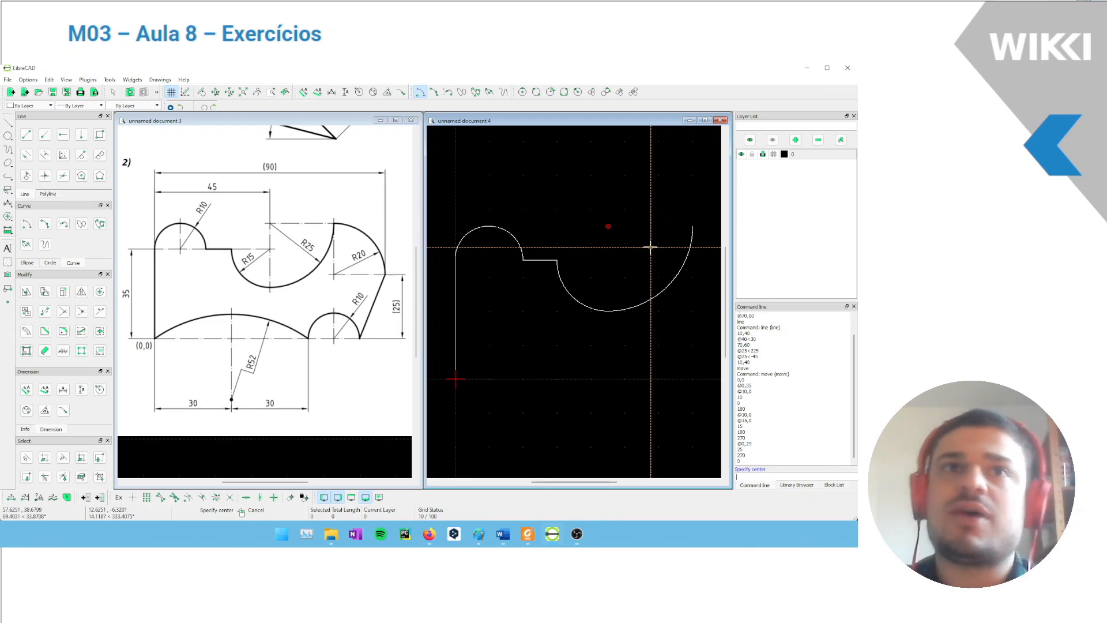
# Set the relative zero at the upper endpoint of the R25 arc, using endpoint snap.
pyautogui.scroll(-1, 626, 273)
pyautogui.moveTo(628, 274); pyautogui.dragTo(590, 244, button='middle')
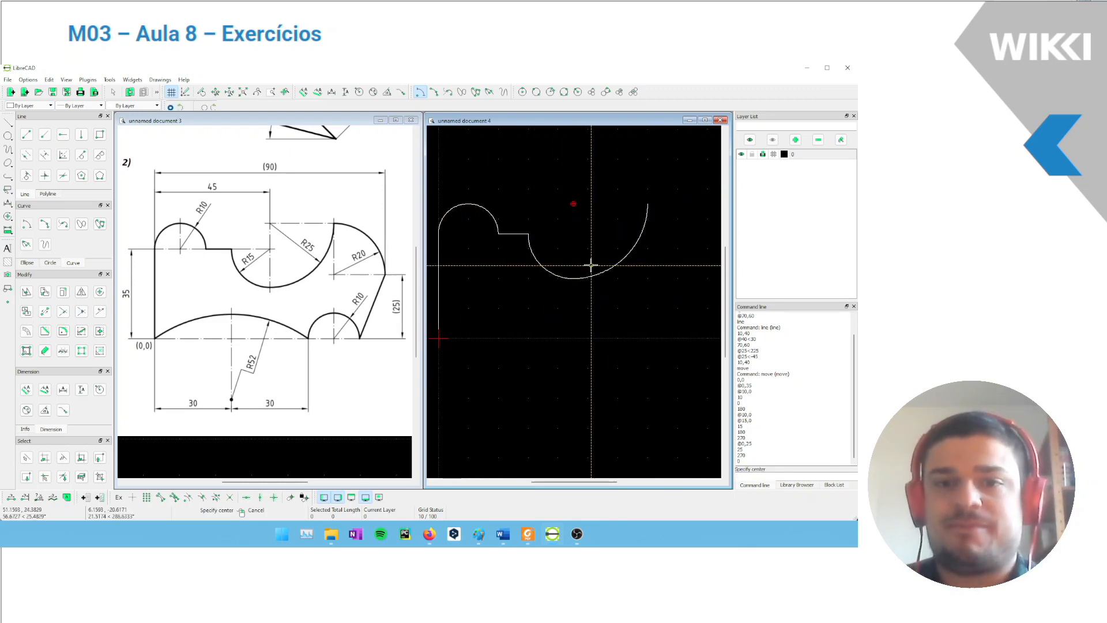
pyautogui.moveTo(585, 242); pyautogui.dragTo(593, 241, button='middle')
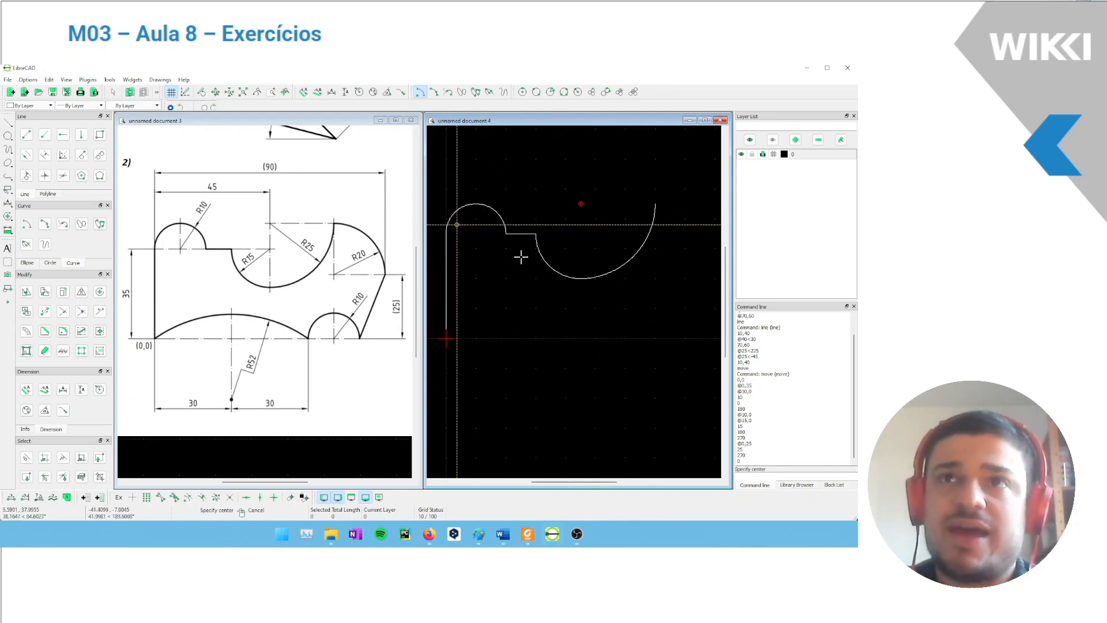
pyautogui.moveTo(538, 194); pyautogui.dragTo(546, 210, button='middle')
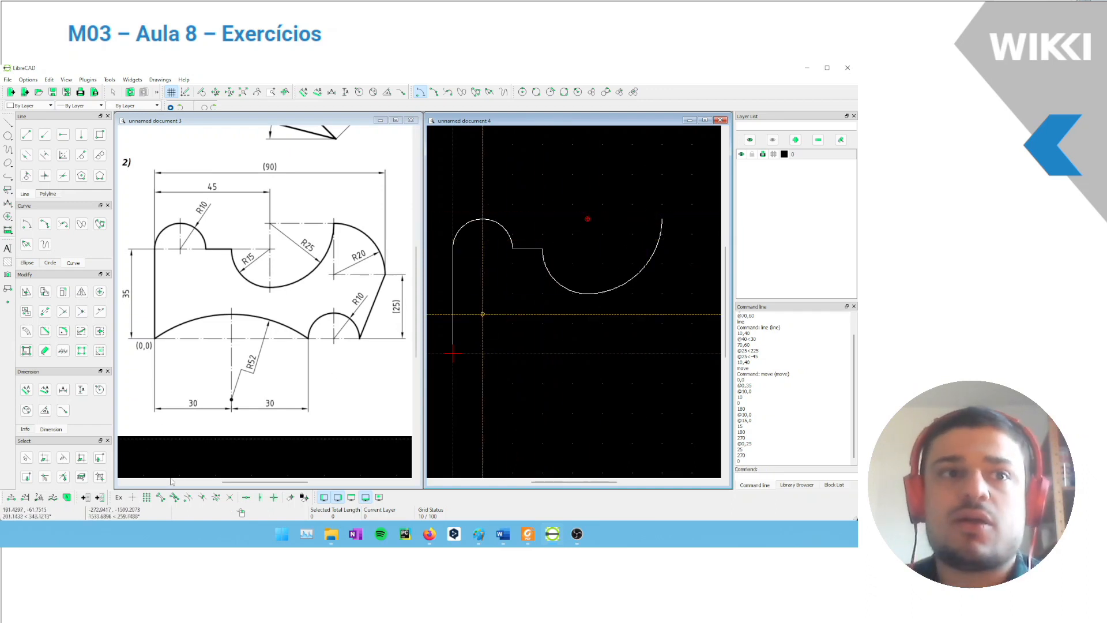
pyautogui.click(290, 498)
pyautogui.click(161, 497)
pyautogui.click(675, 225)
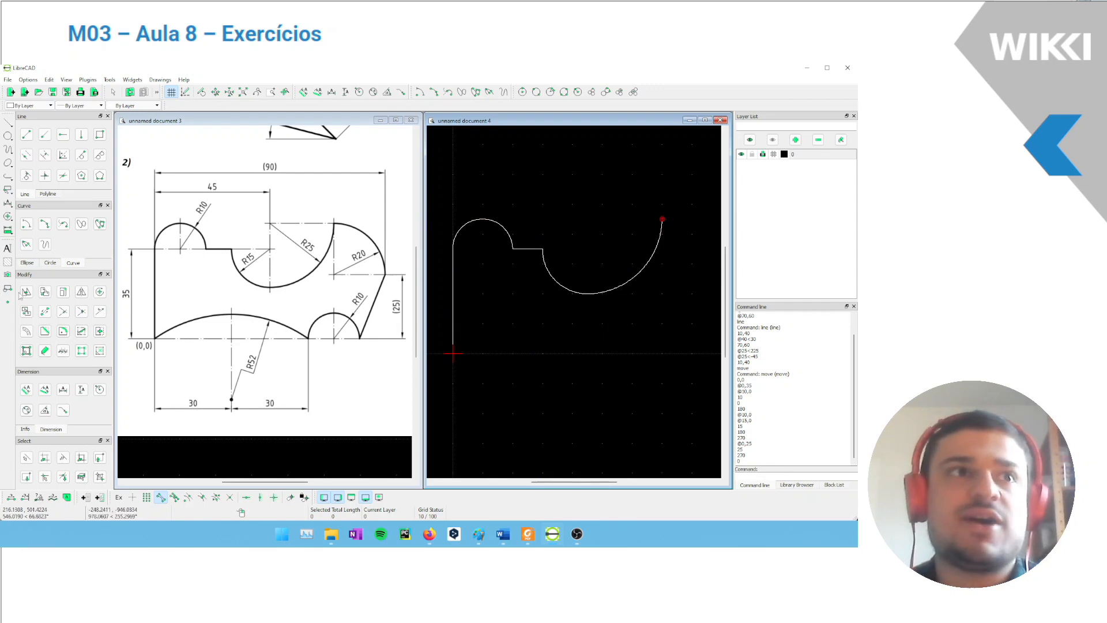
# Draw the upper-right arc centred at @0,-20 from the relative zero, with radius 20, from 0 to 90 degrees.
pyautogui.click(27, 225)
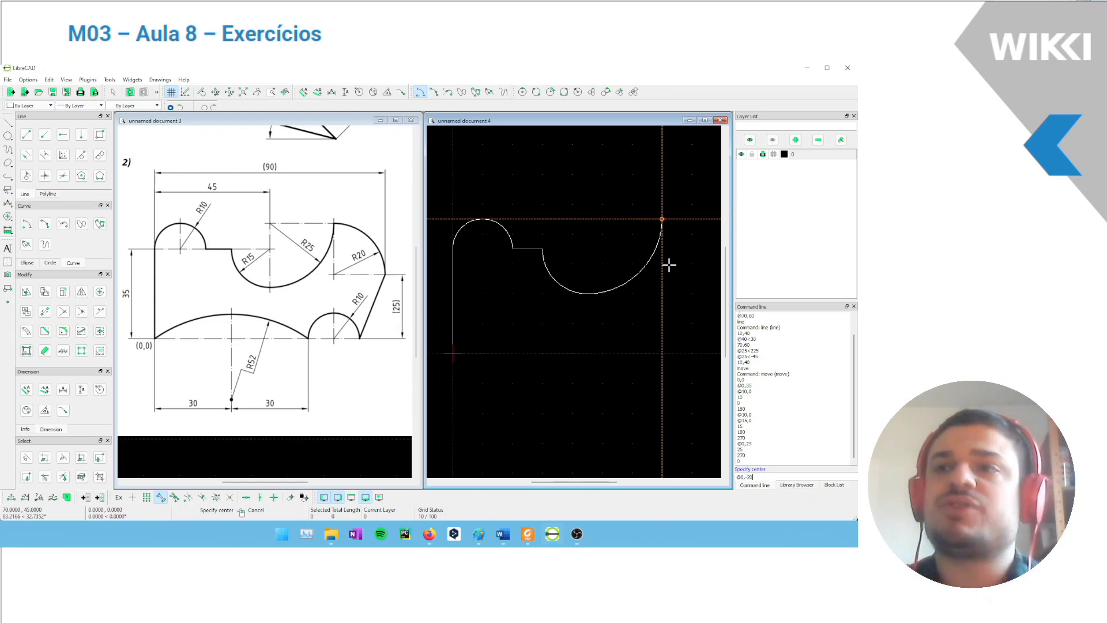
pyautogui.press('Return')
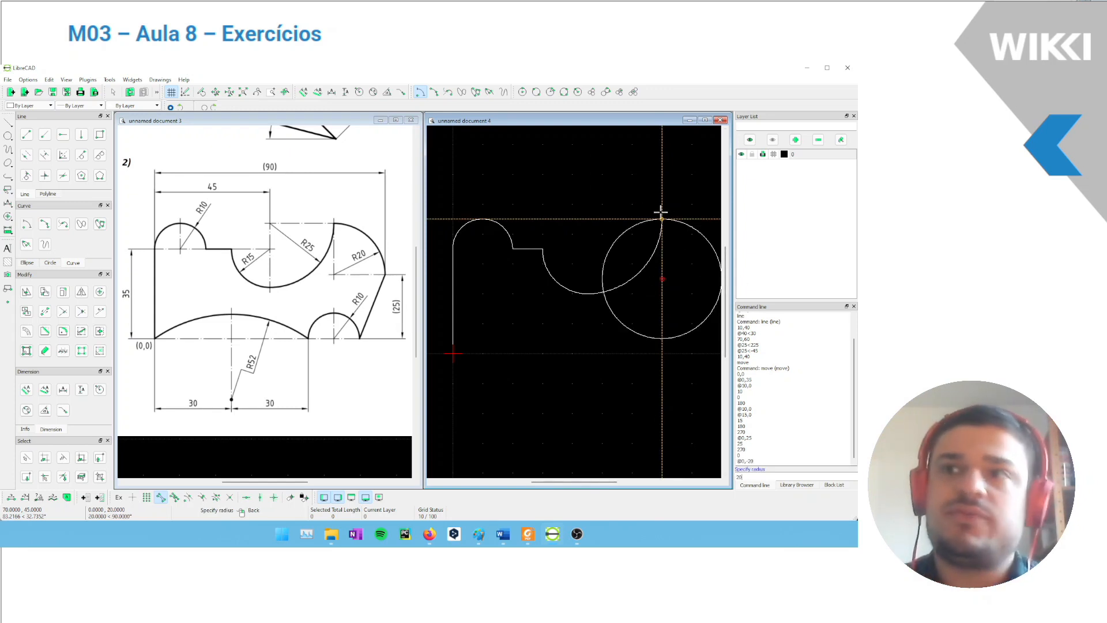
pyautogui.press('Return')
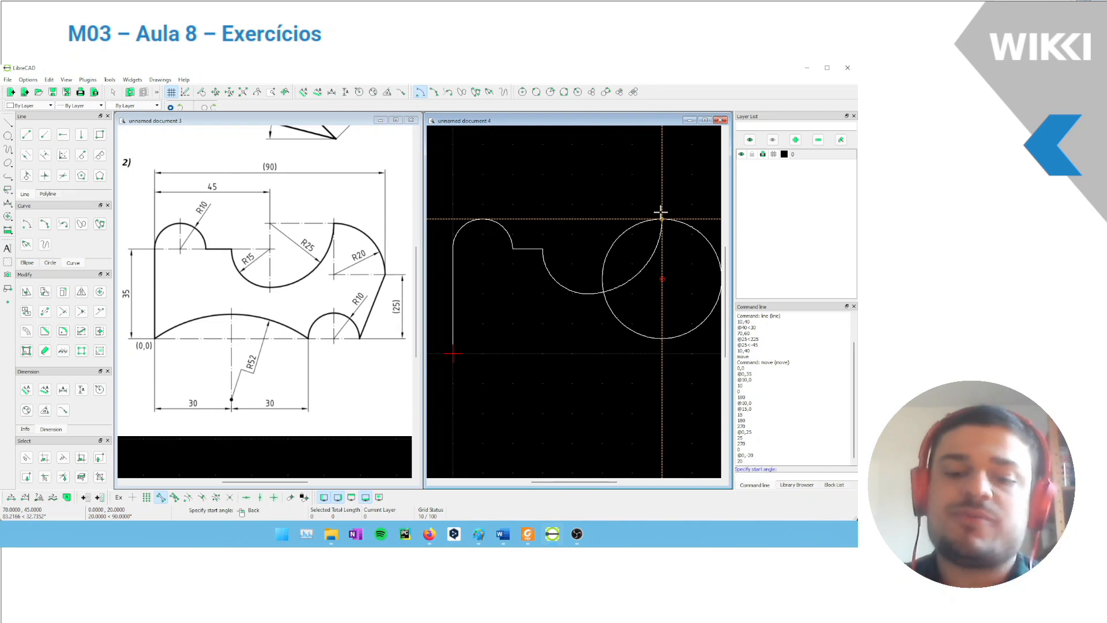
pyautogui.write('0')
pyautogui.press('Return')
pyautogui.press('Return')
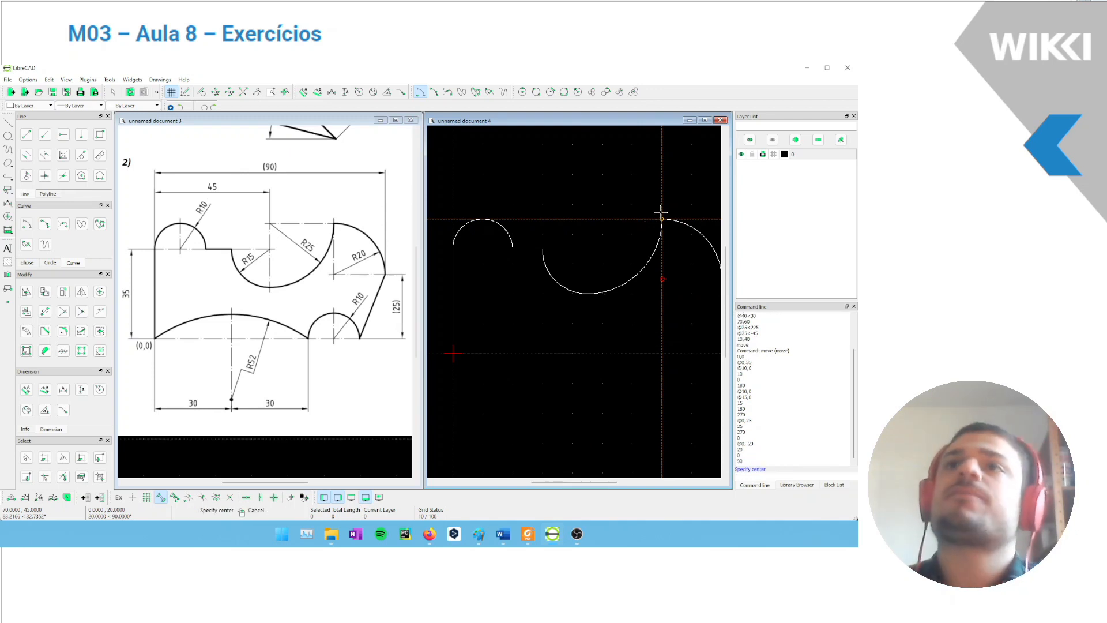
pyautogui.scroll(-1, 661, 212)
pyautogui.moveTo(637, 169); pyautogui.dragTo(601, 159, button='middle')
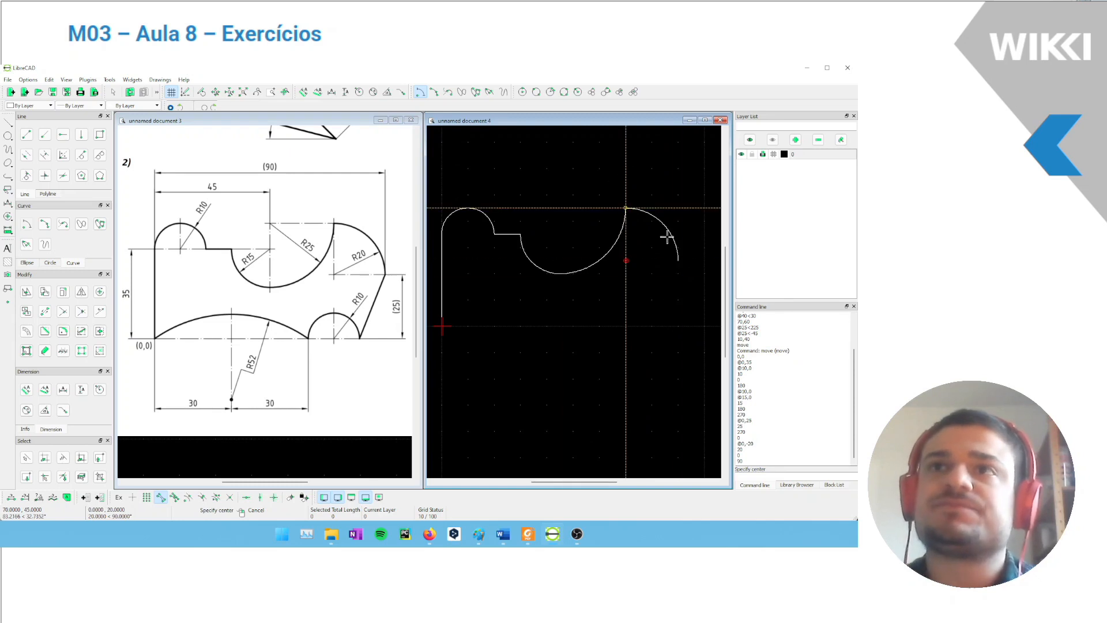
pyautogui.moveTo(495, 296); pyautogui.dragTo(517, 294, button='middle')
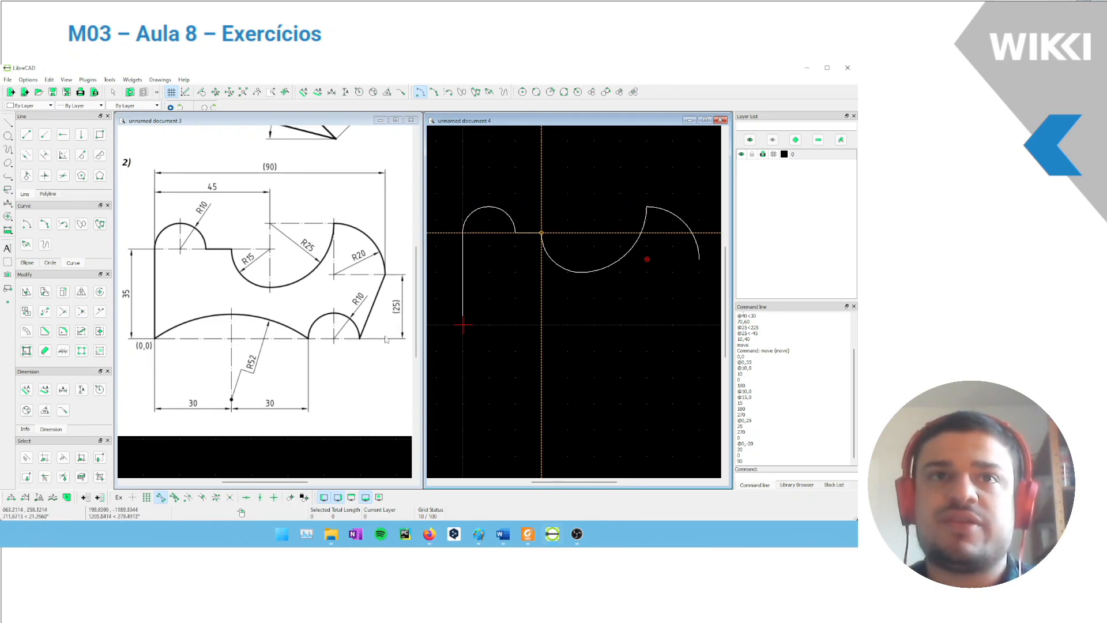
pyautogui.click(29, 138)
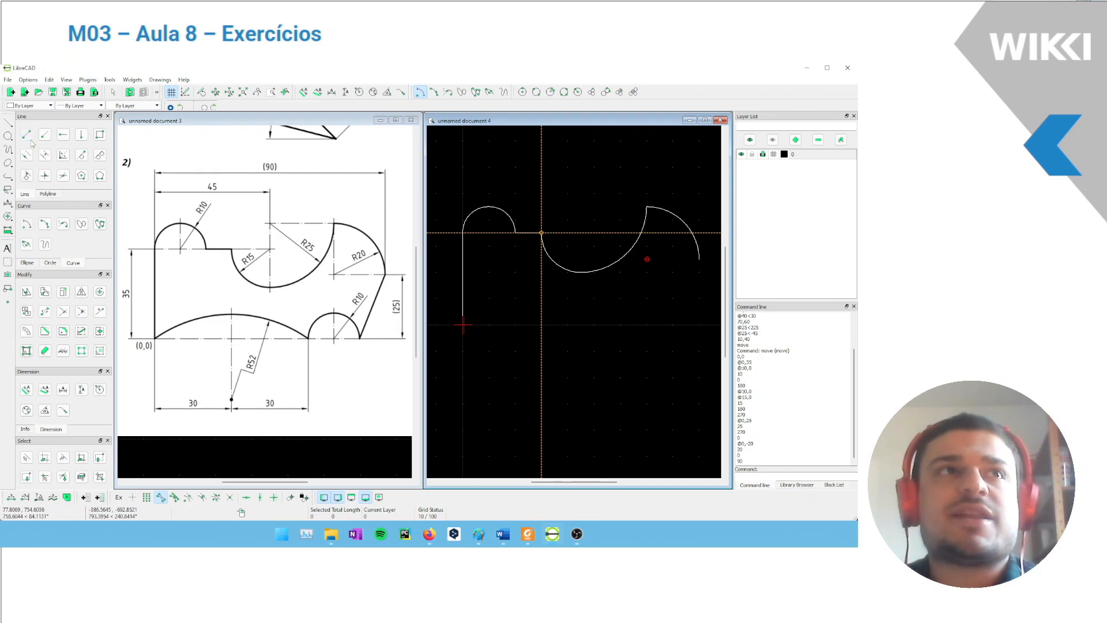
pyautogui.click(465, 329)
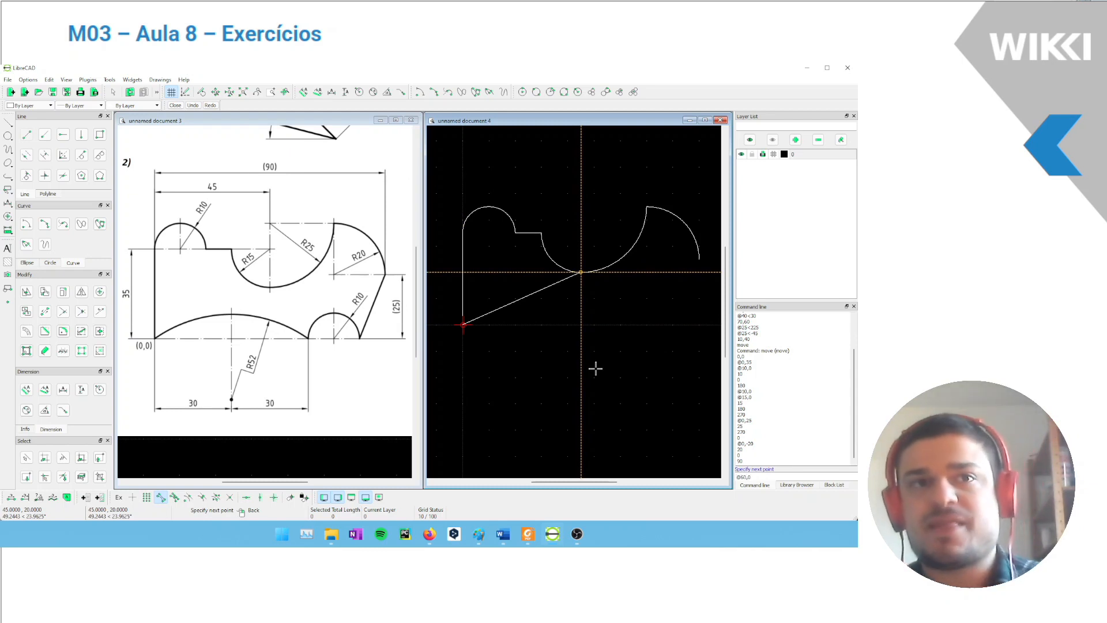
pyautogui.press('Escape')
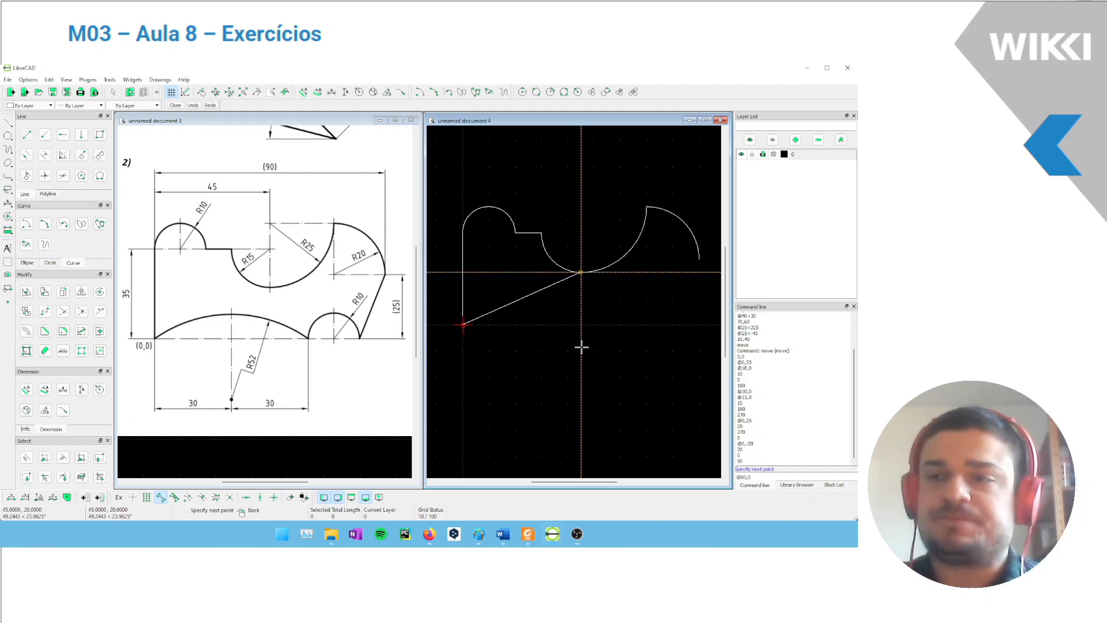
pyautogui.press('Return')
pyautogui.rightClick(581, 347)
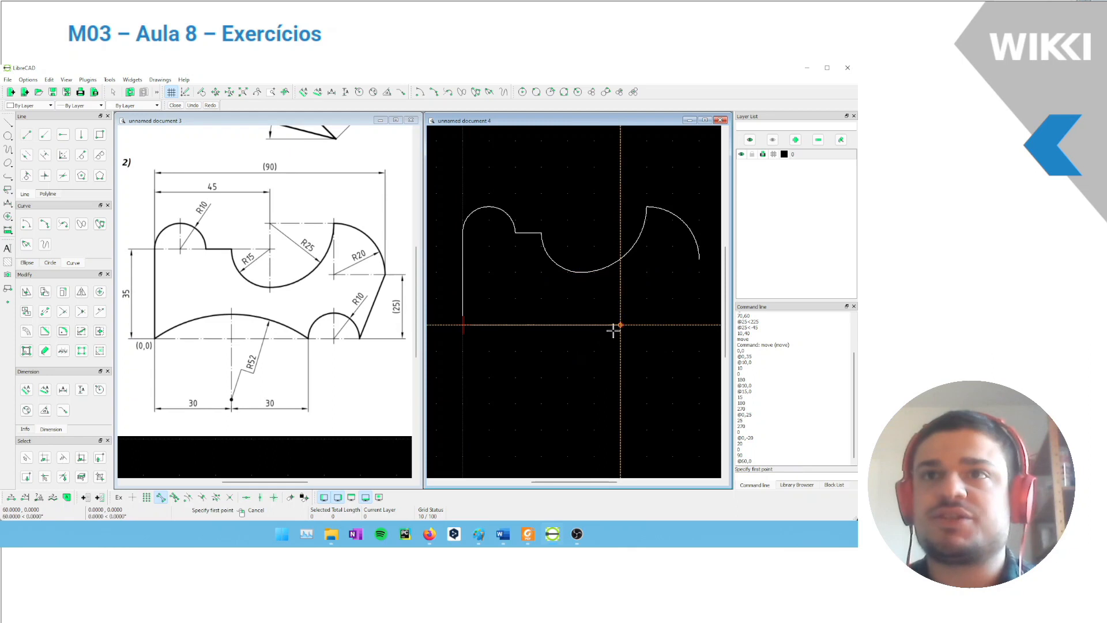
pyautogui.rightClick(603, 349)
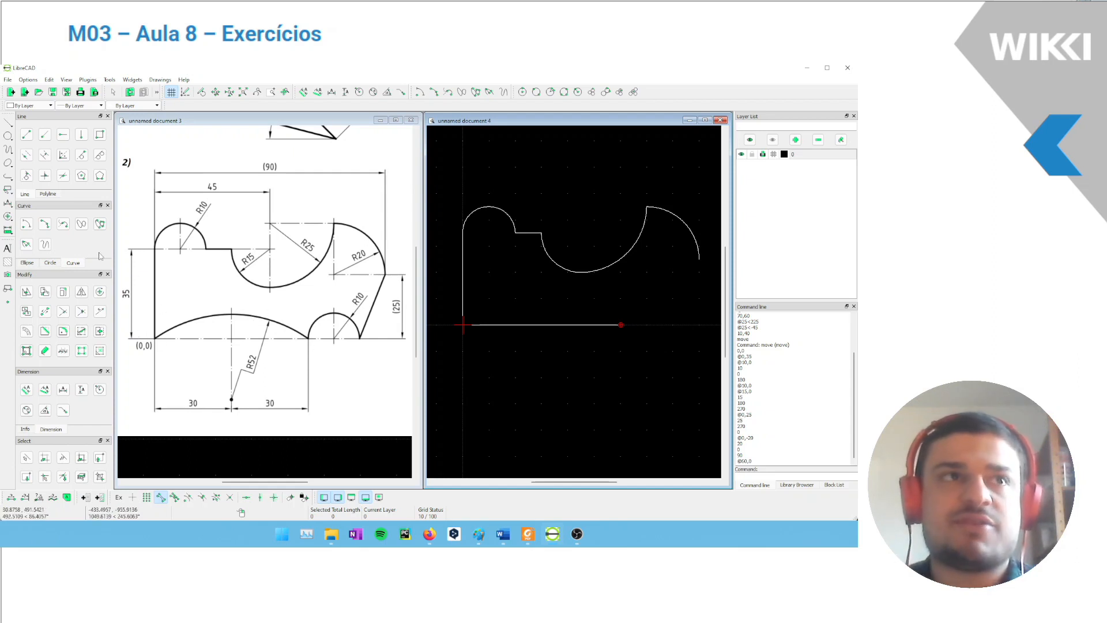
# Draw a two-point circle of radius 52 through both ends of the helper line, choosing the solution centred below it.
pyautogui.click(49, 263)
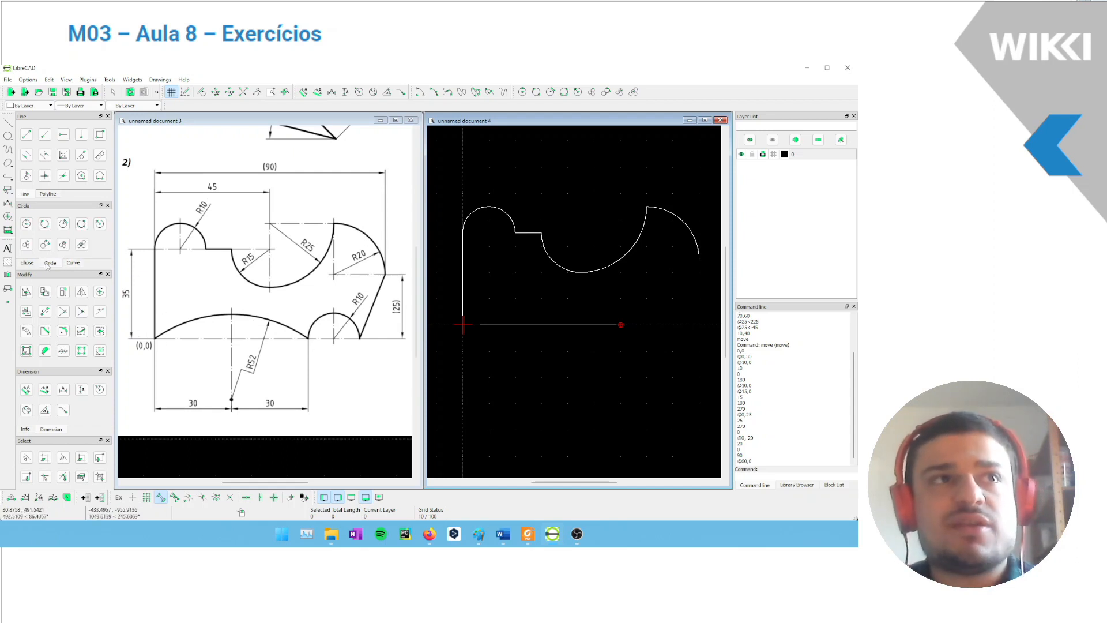
pyautogui.click(45, 224)
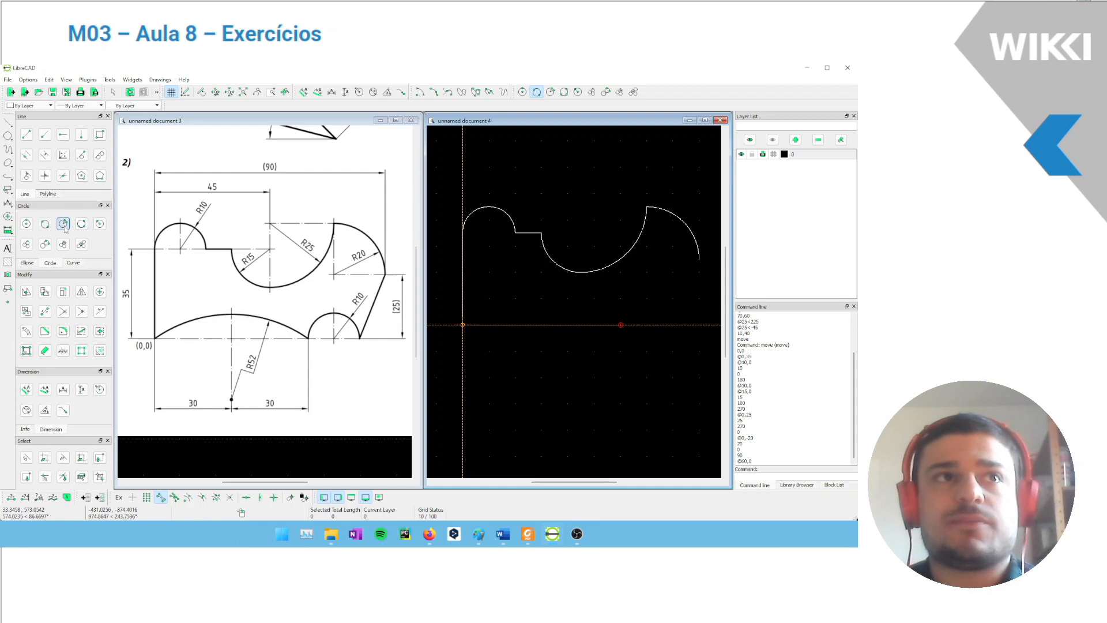
pyautogui.click(63, 224)
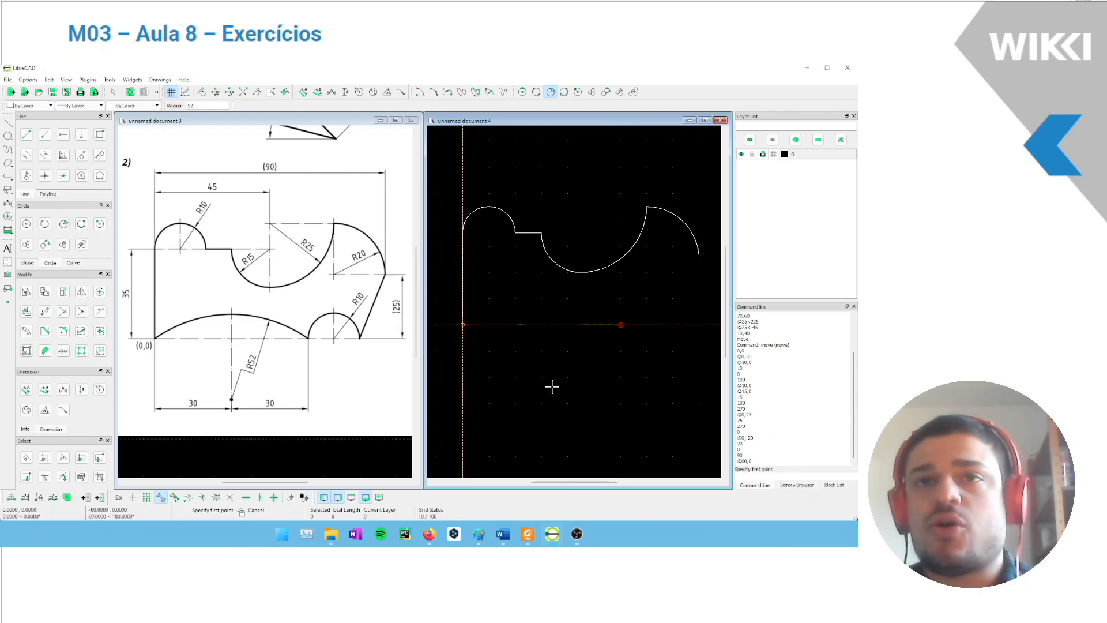
pyautogui.press('Escape')
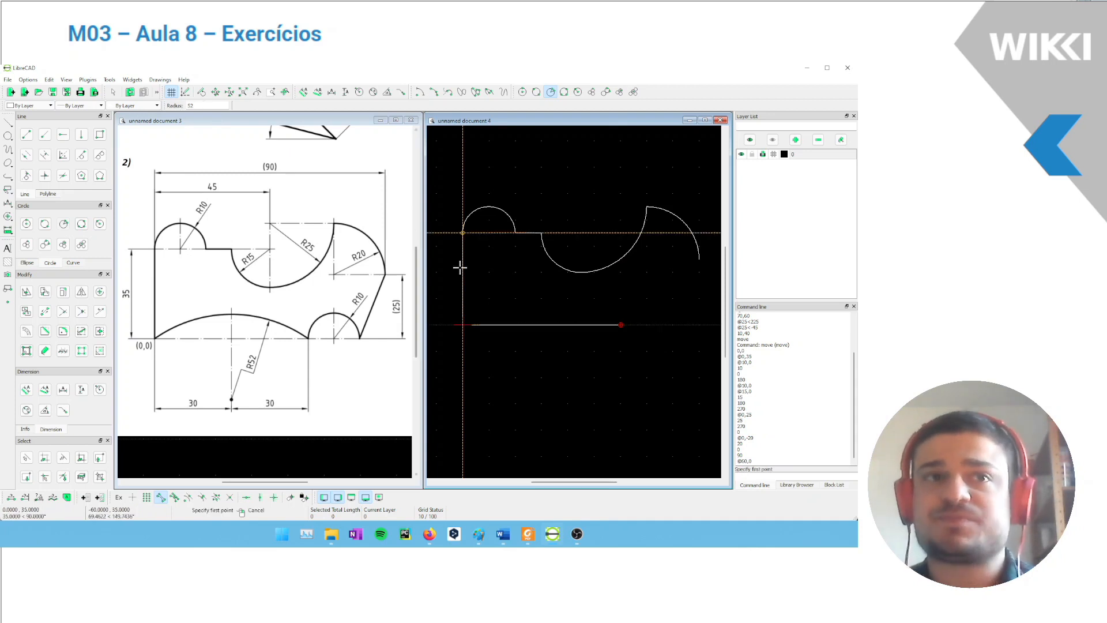
pyautogui.click(464, 334)
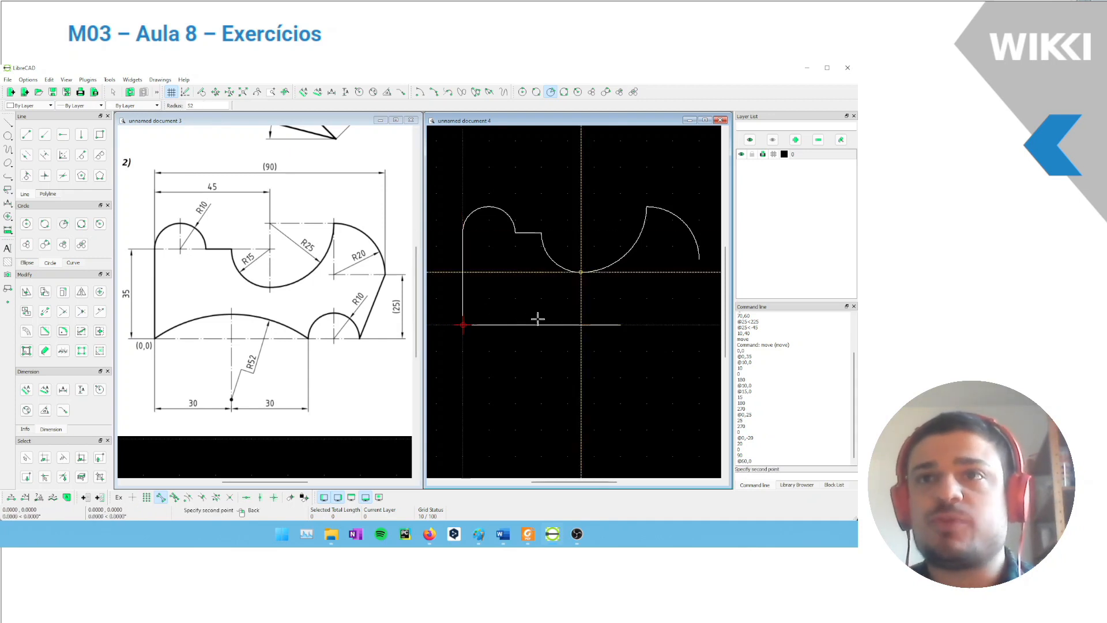
pyautogui.press('Escape')
pyautogui.click(632, 332)
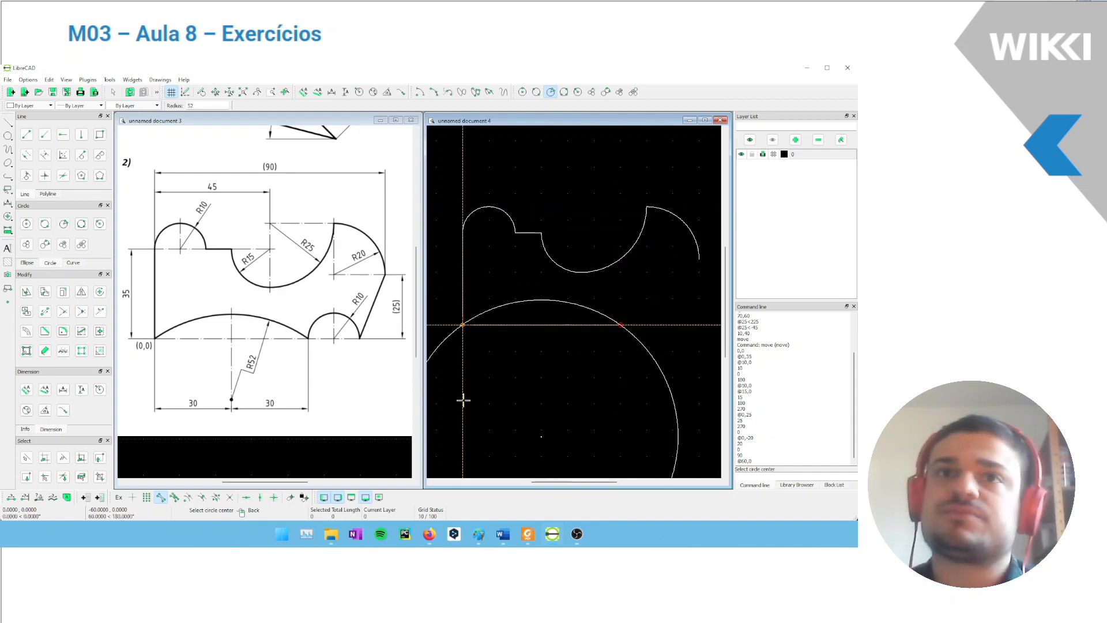
pyautogui.scroll(-1, 554, 398)
pyautogui.moveTo(548, 389); pyautogui.dragTo(544, 278, button='middle')
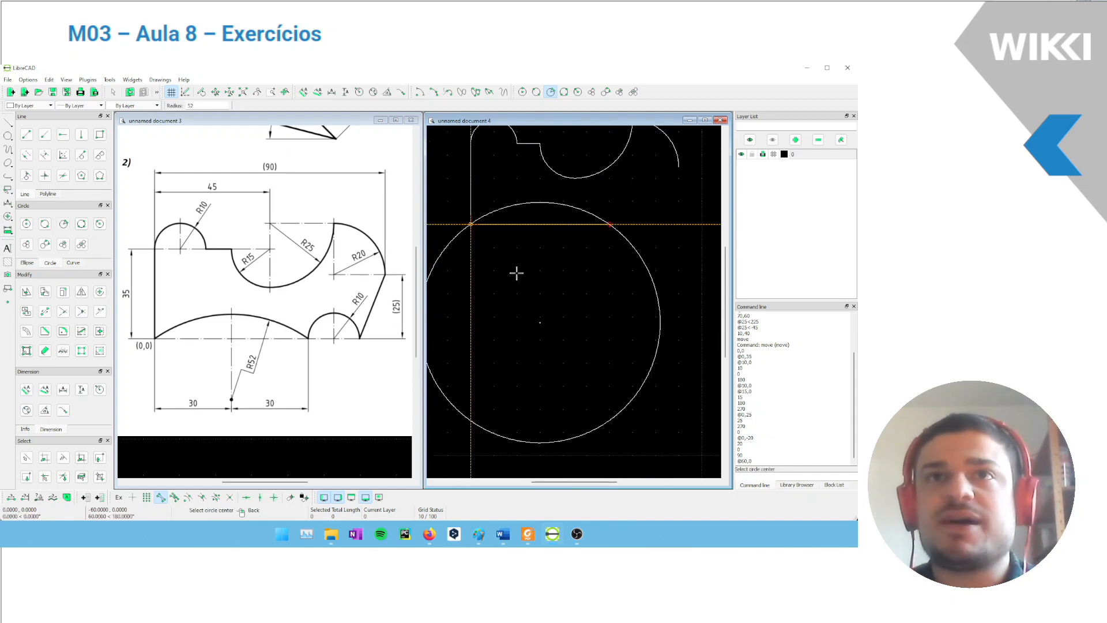
pyautogui.rightClick(548, 247)
# Draw a three-point arc from the helper line's start through the circle's topmost point to the helper line's other end.
pyautogui.scroll(-1, 554, 238)
pyautogui.moveTo(529, 242); pyautogui.dragTo(544, 286, button='middle')
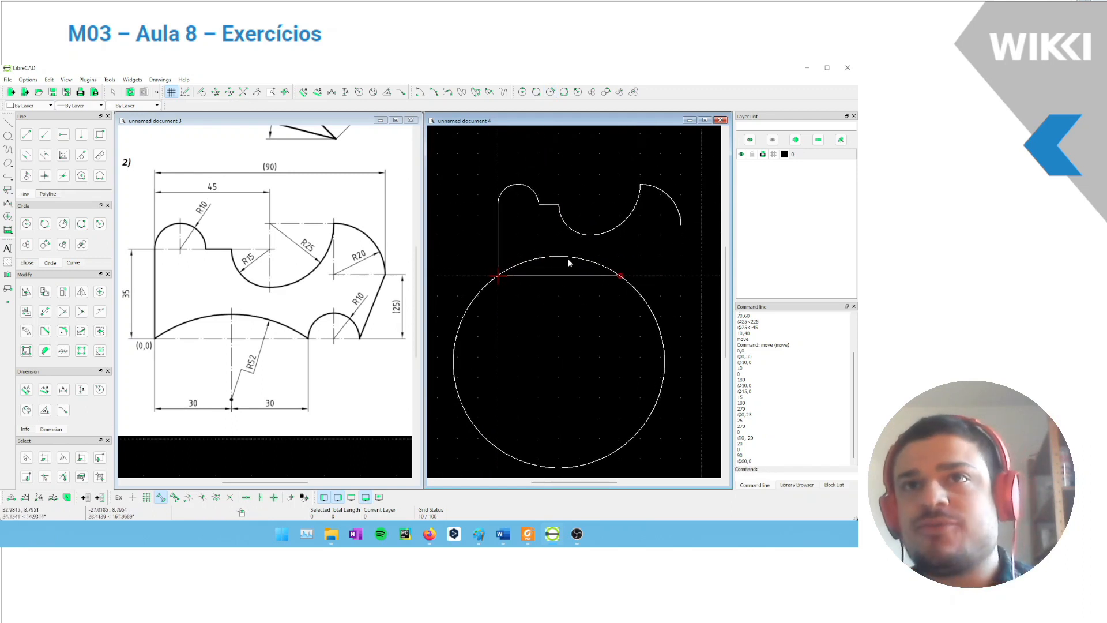
pyautogui.scroll(1, 571, 259)
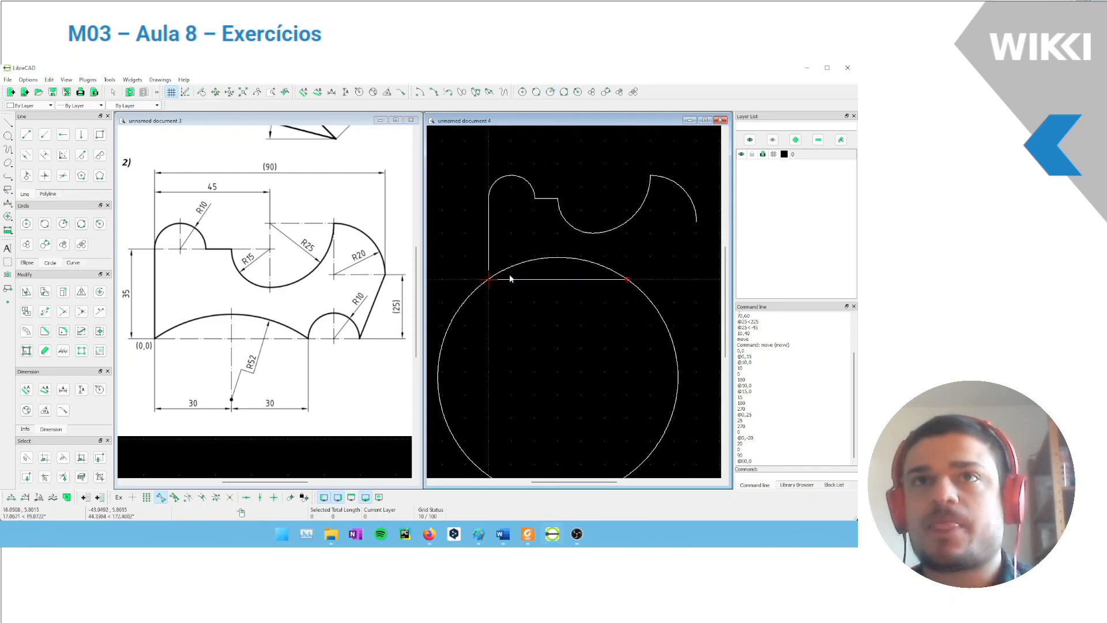
pyautogui.click(72, 263)
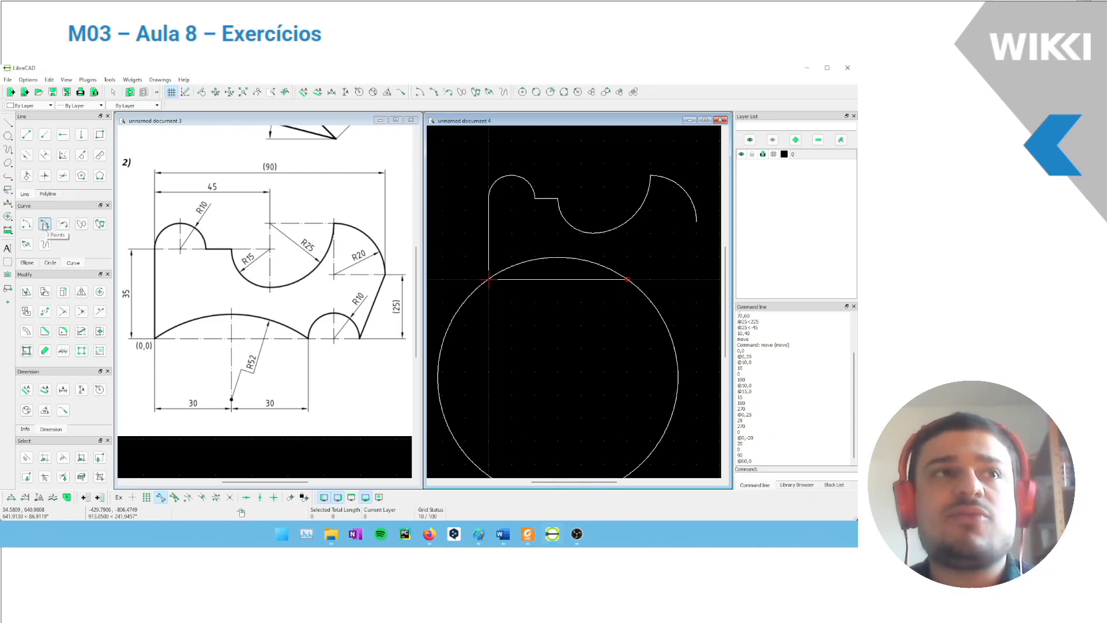
pyautogui.click(42, 227)
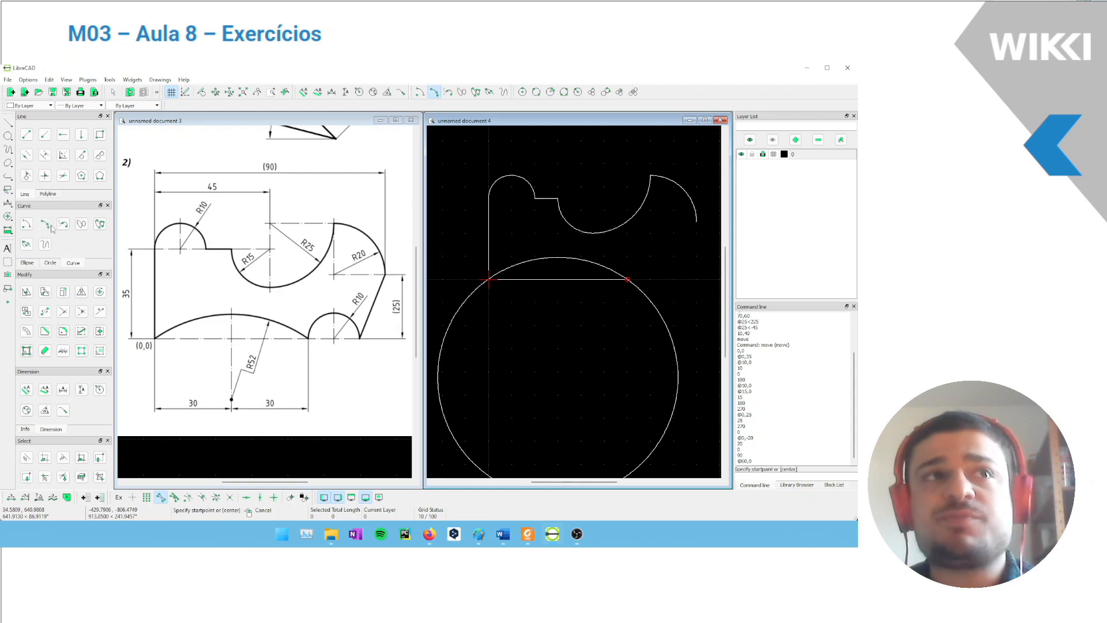
pyautogui.scroll(1, 491, 286)
pyautogui.click(490, 280)
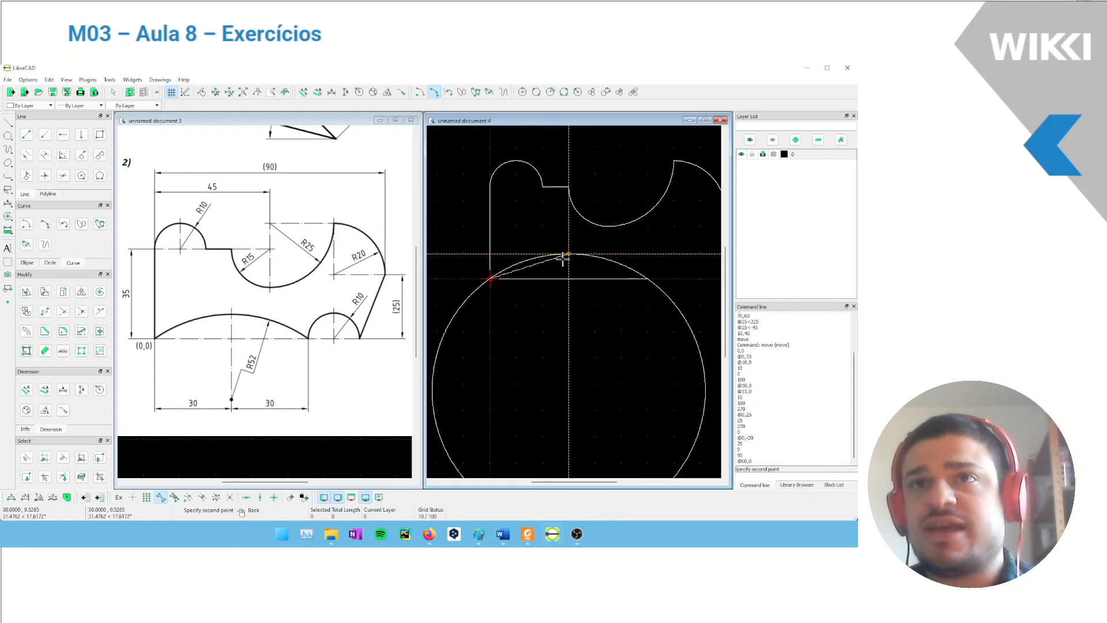
pyautogui.click(568, 255)
pyautogui.click(646, 288)
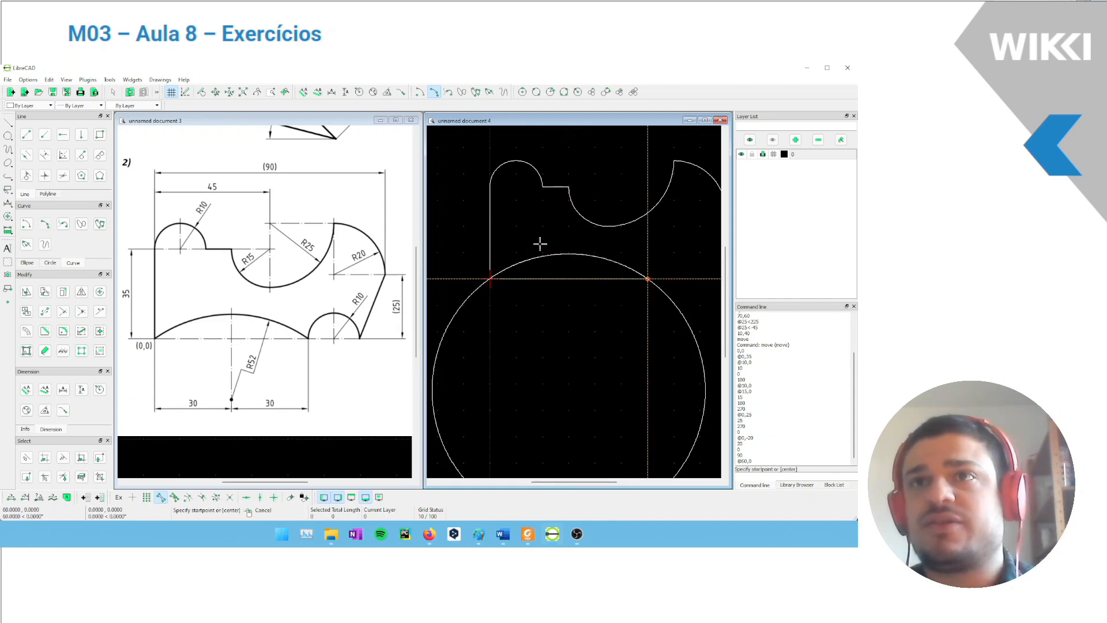
pyautogui.press('Escape')
# Delete the R52 construction circle and the horizontal helper line, keeping the three-point arc.
pyautogui.moveTo(702, 314); pyautogui.dragTo(641, 340)
pyautogui.press('Delete')
pyautogui.click(568, 279)
pyautogui.press('Delete')
pyautogui.moveTo(639, 334)
pyautogui.mouseDown(button='middle')
pyautogui.moveTo(575, 365)
pyautogui.moveTo(593, 380)
pyautogui.mouseUp(button='middle')
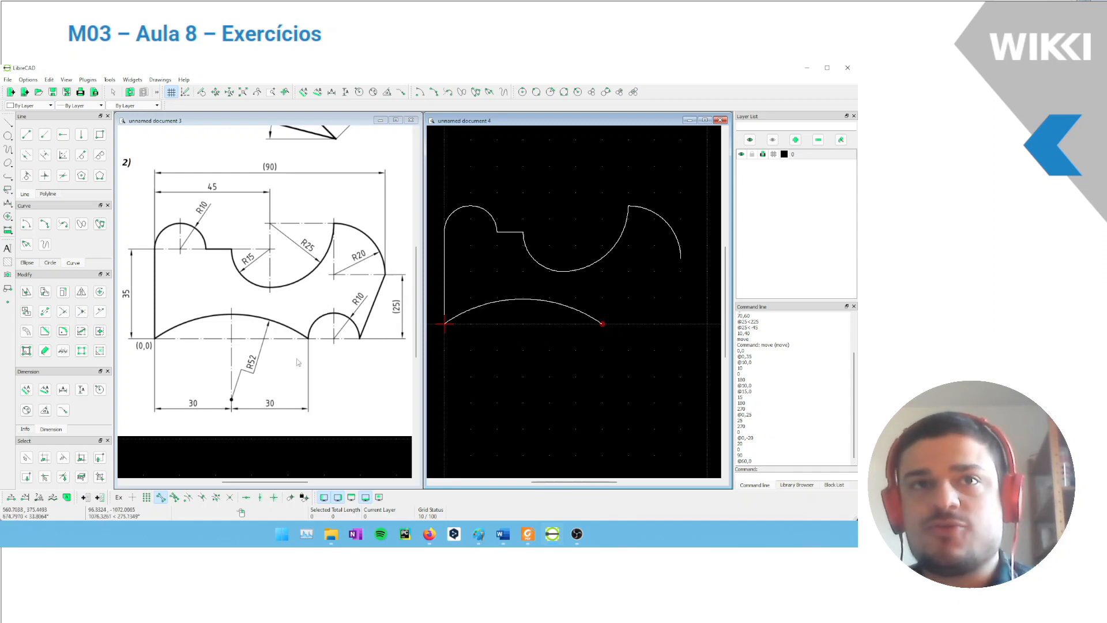
pyautogui.click(26, 224)
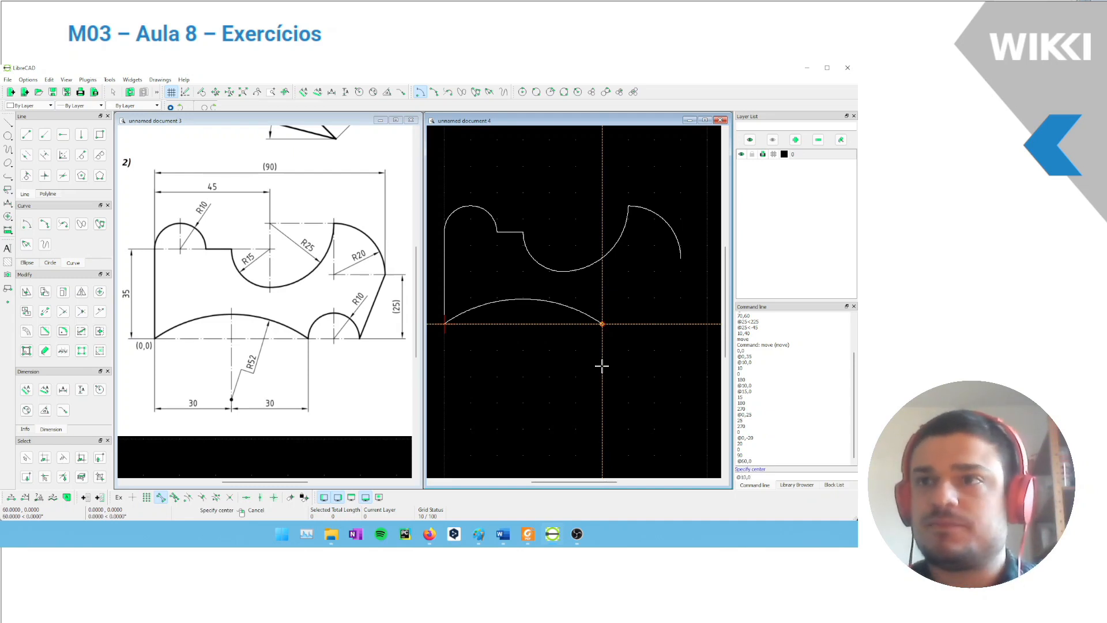
pyautogui.press('Return')
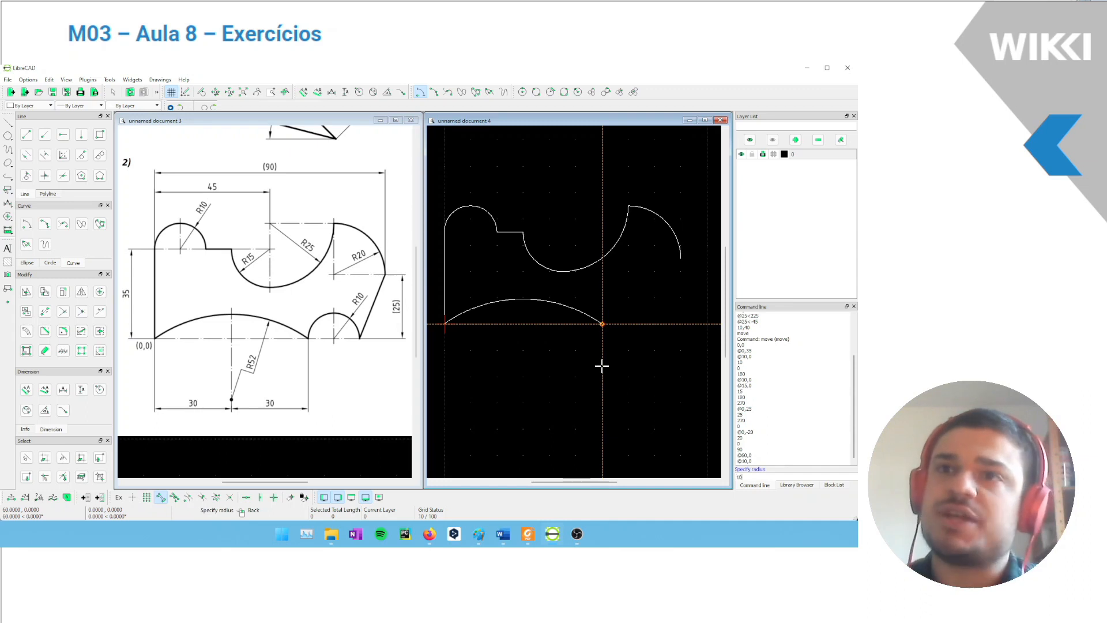
pyautogui.press('Return')
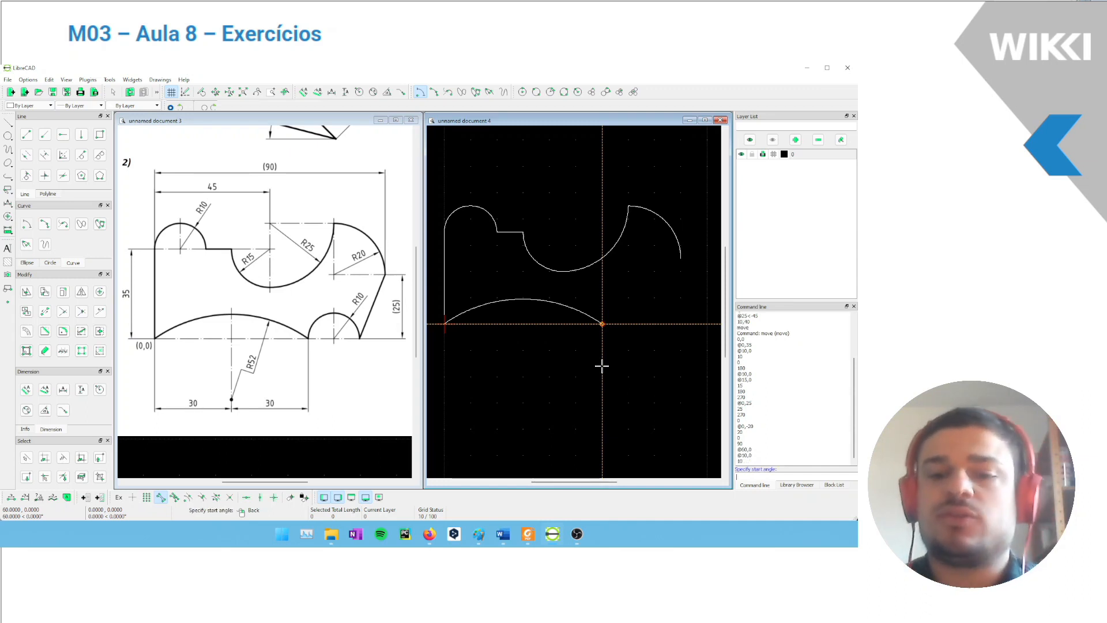
pyautogui.press('Return')
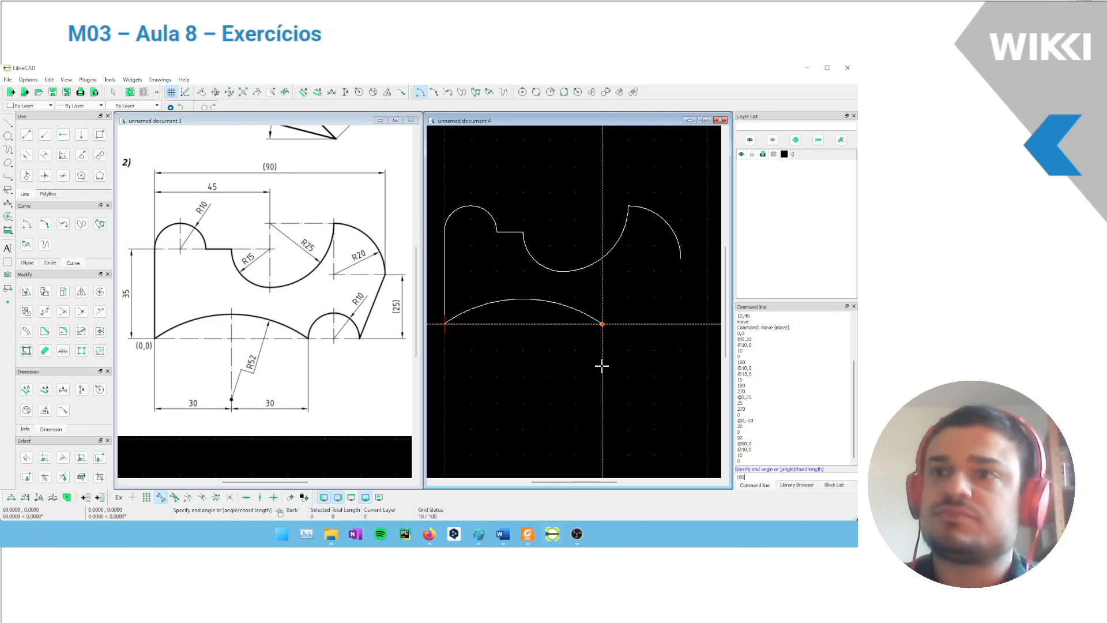
pyautogui.write('180')
pyautogui.press('Return')
pyautogui.rightClick(577, 340)
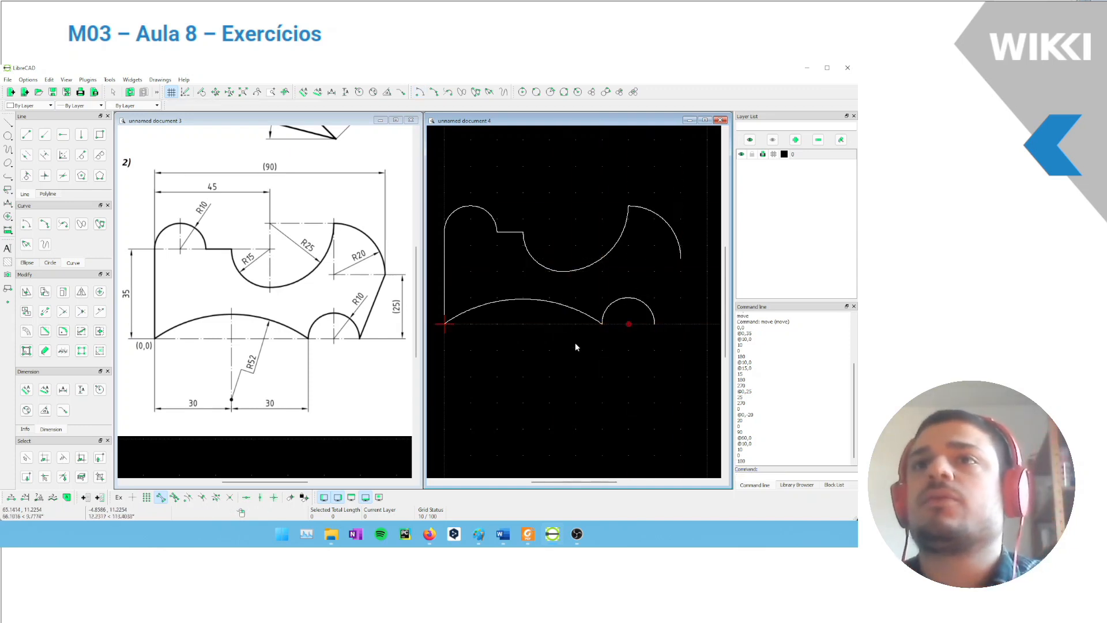
# Close the outline with a line from the free end of the small bottom R10 arc to the R20 arc's lower endpoint.
pyautogui.click(26, 137)
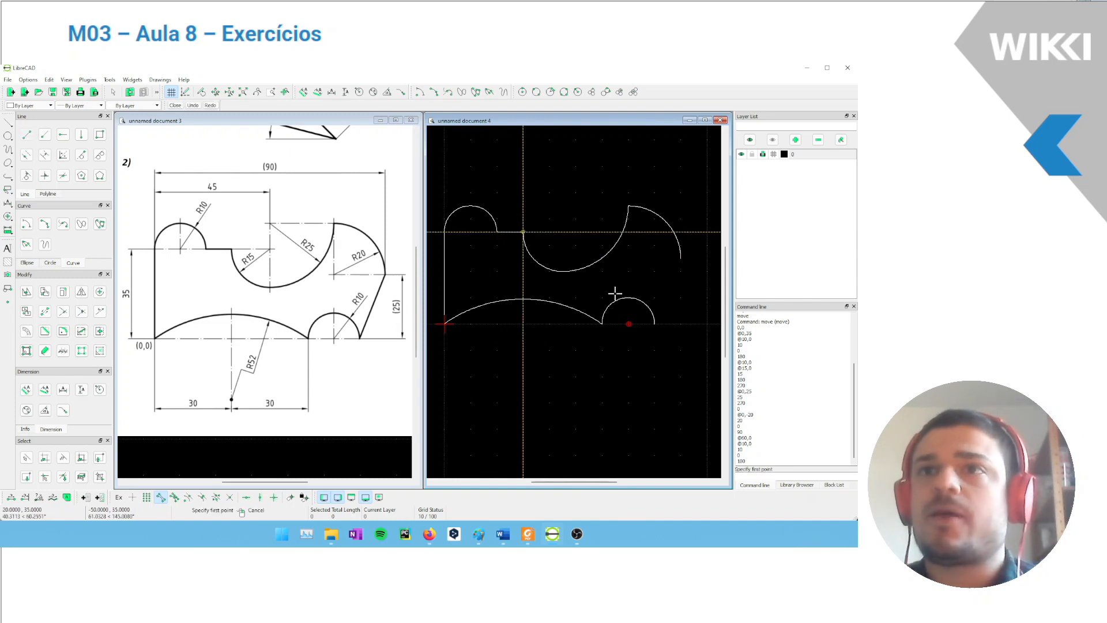
pyautogui.click(655, 323)
pyautogui.click(680, 266)
pyautogui.rightClick(569, 294)
pyautogui.rightClick(536, 283)
pyautogui.moveTo(504, 293); pyautogui.dragTo(517, 303, button='middle')
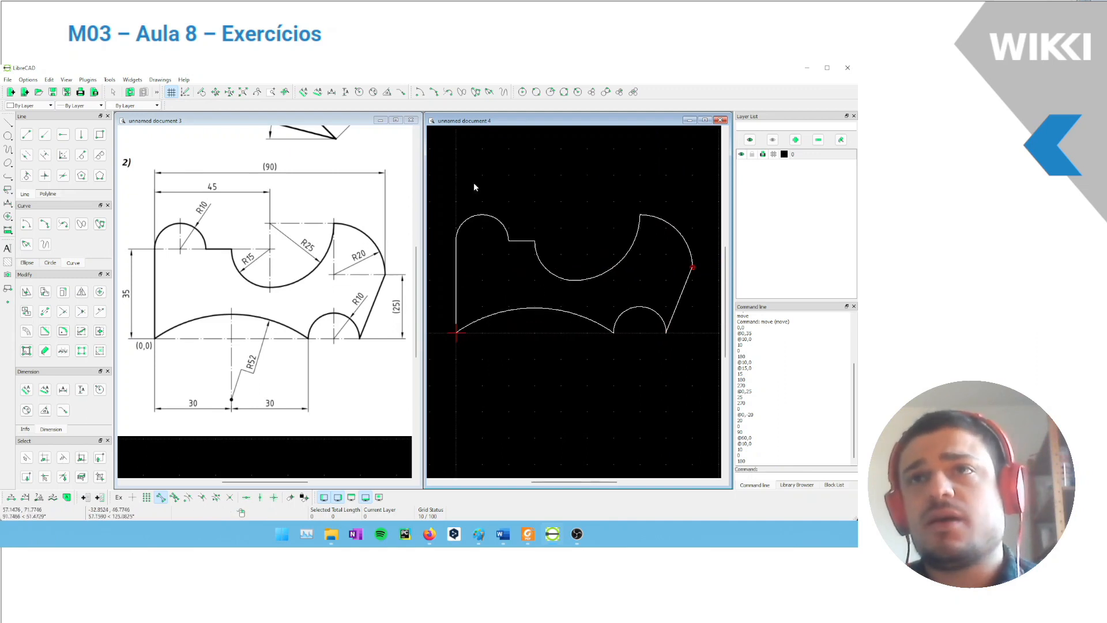
pyautogui.moveTo(589, 179)
pyautogui.mouseDown(button='middle')
pyautogui.moveTo(588, 372)
pyautogui.moveTo(600, 354)
pyautogui.mouseUp(button='middle')
pyautogui.scroll(-2, 587, 371)
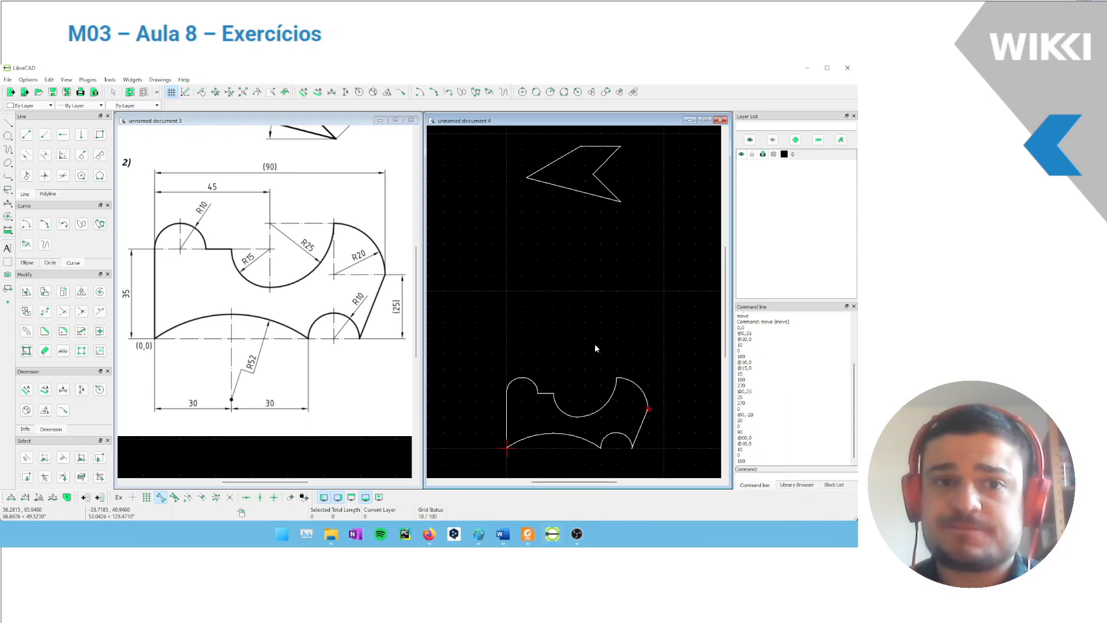
pyautogui.moveTo(639, 335)
pyautogui.mouseDown(button='middle')
pyautogui.moveTo(633, 317)
pyautogui.moveTo(633, 348)
pyautogui.mouseUp(button='middle')
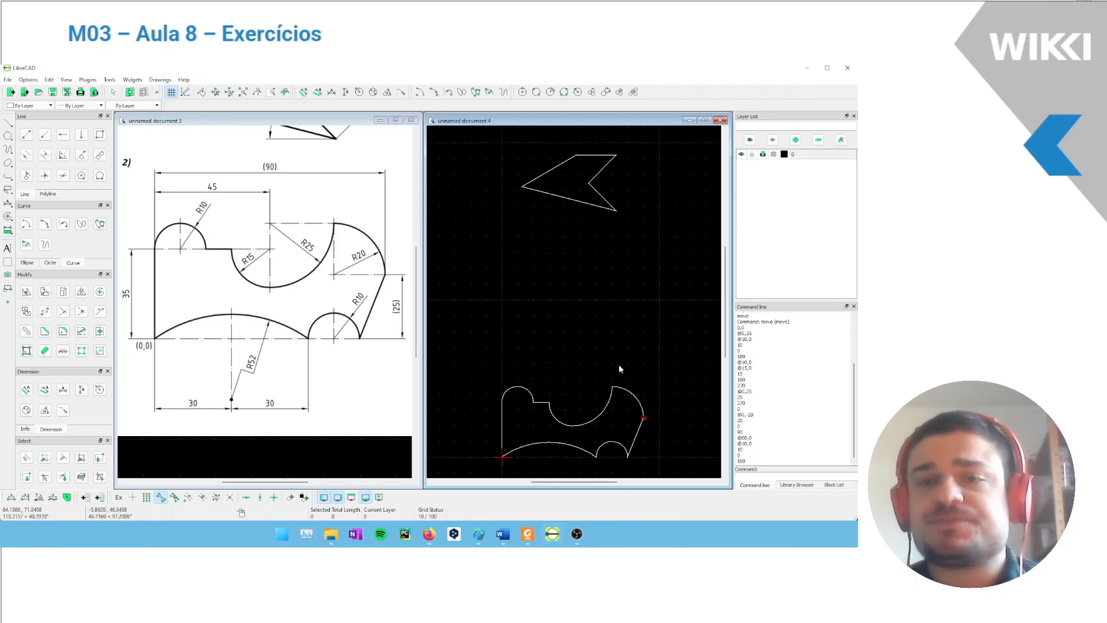